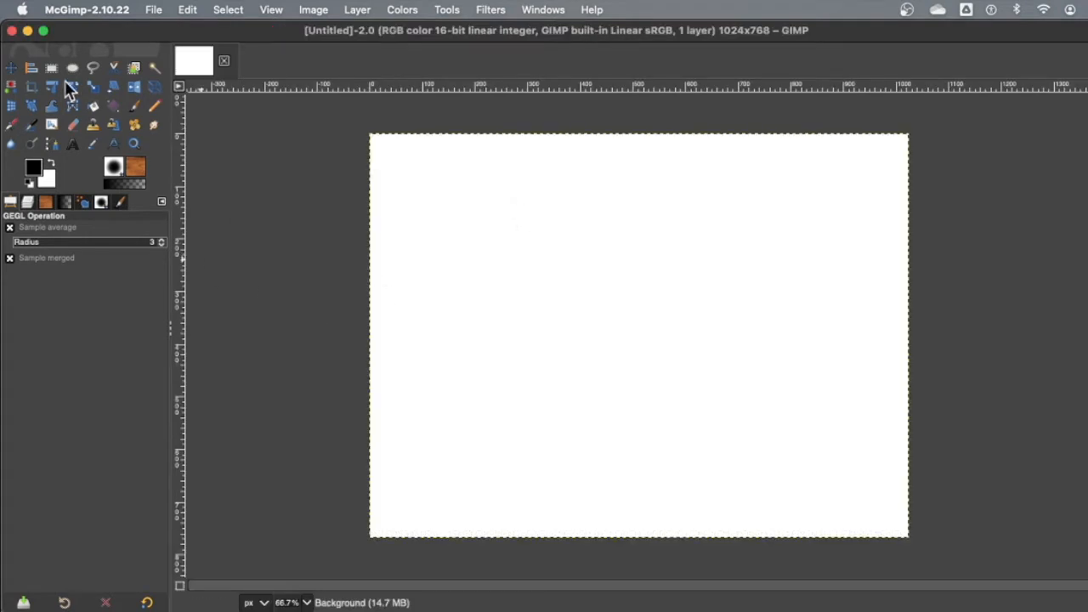
Step: Set Ellipse Select to replace mode and select a near-circle about 150 × 155 px near the canvas's upper-left corner
click(73, 68)
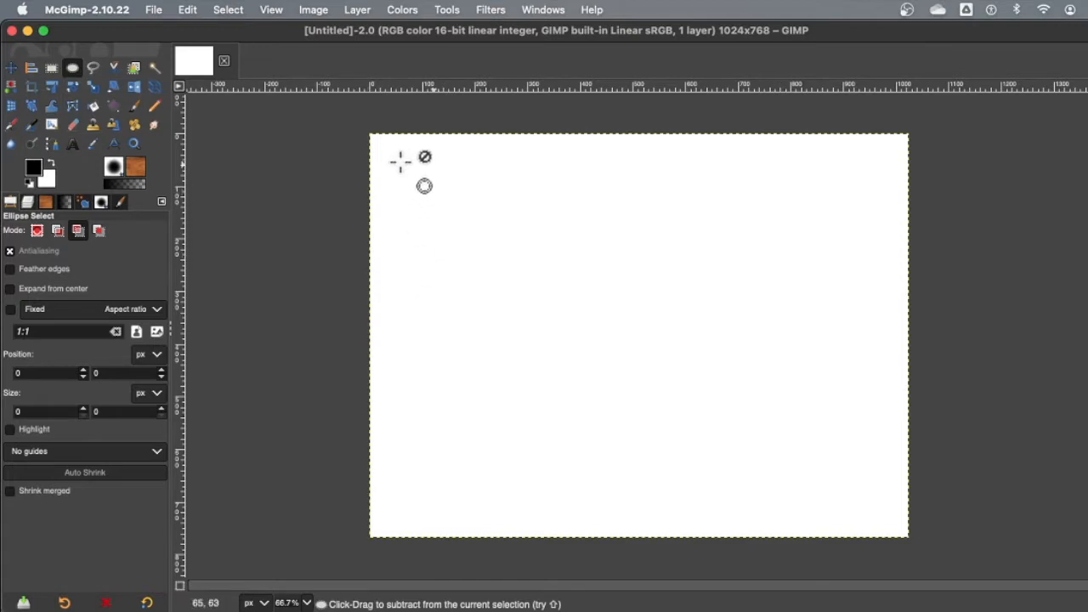
drag(401, 163, 499, 216)
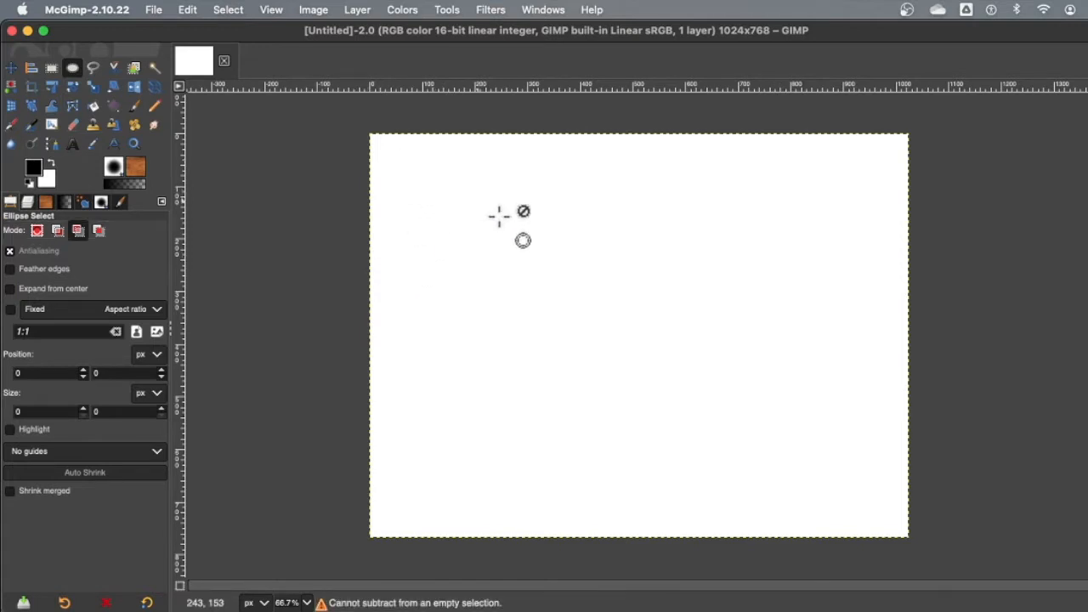
click(36, 237)
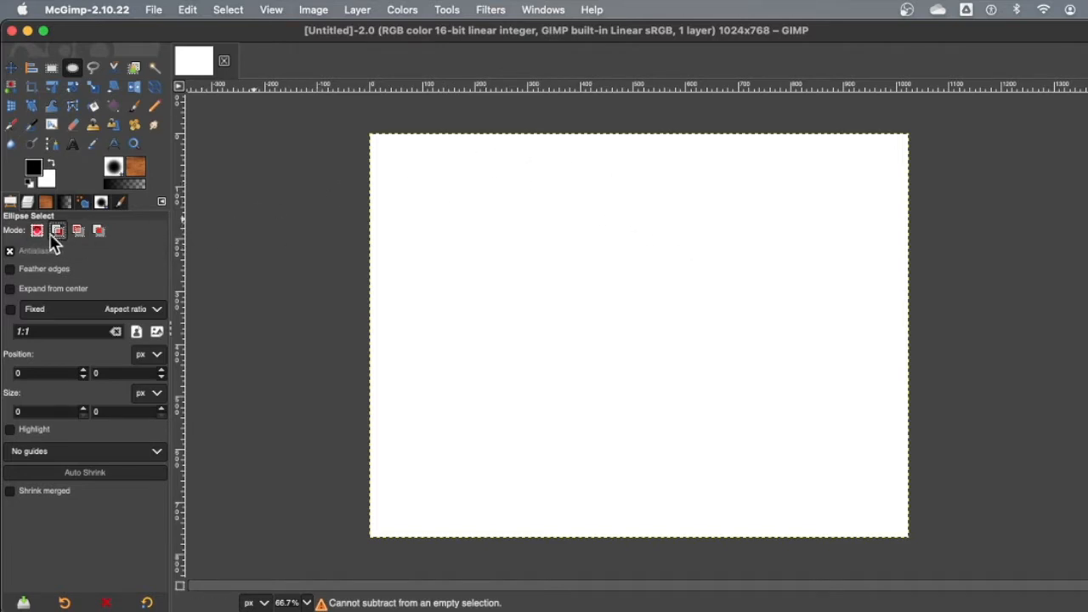
drag(398, 167, 478, 253)
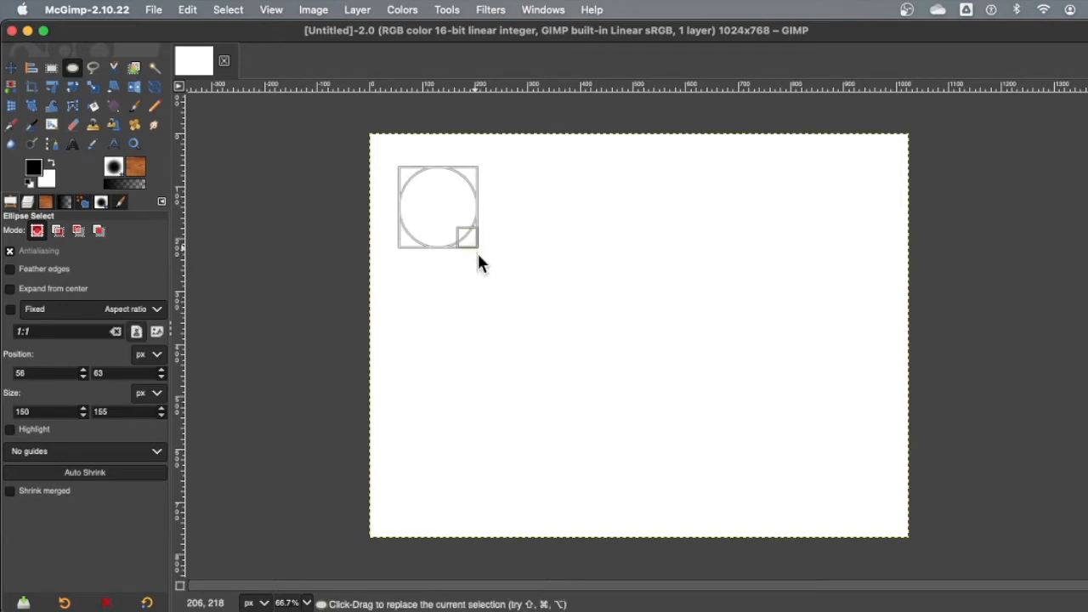
Step: Fill the selected circle with a bi-linear FG to Transparent gradient running from its upper-left edge to its lower-right edge
click(113, 111)
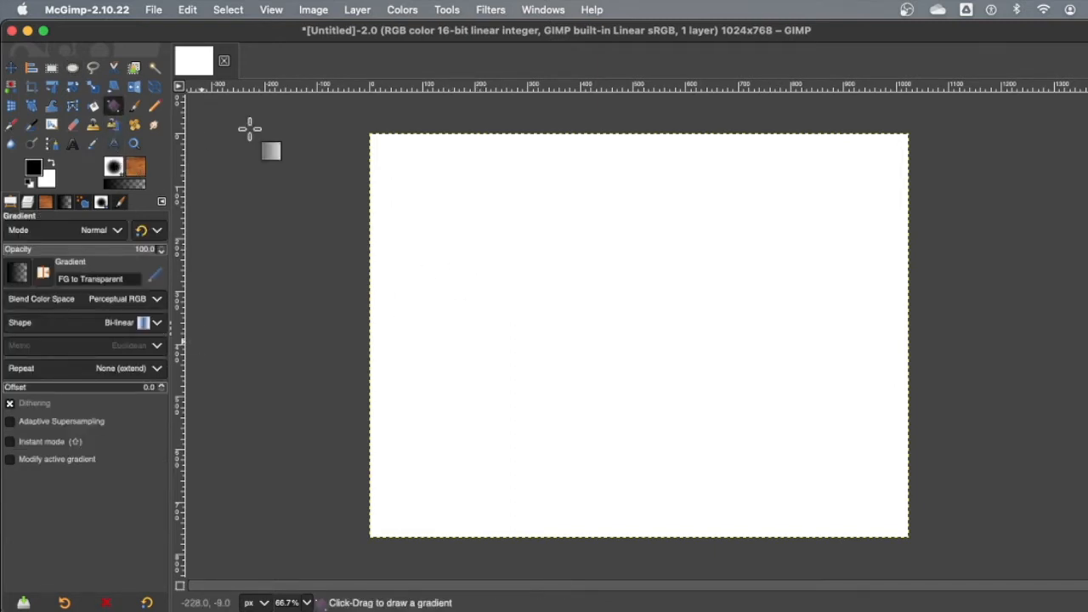
drag(388, 153, 522, 271)
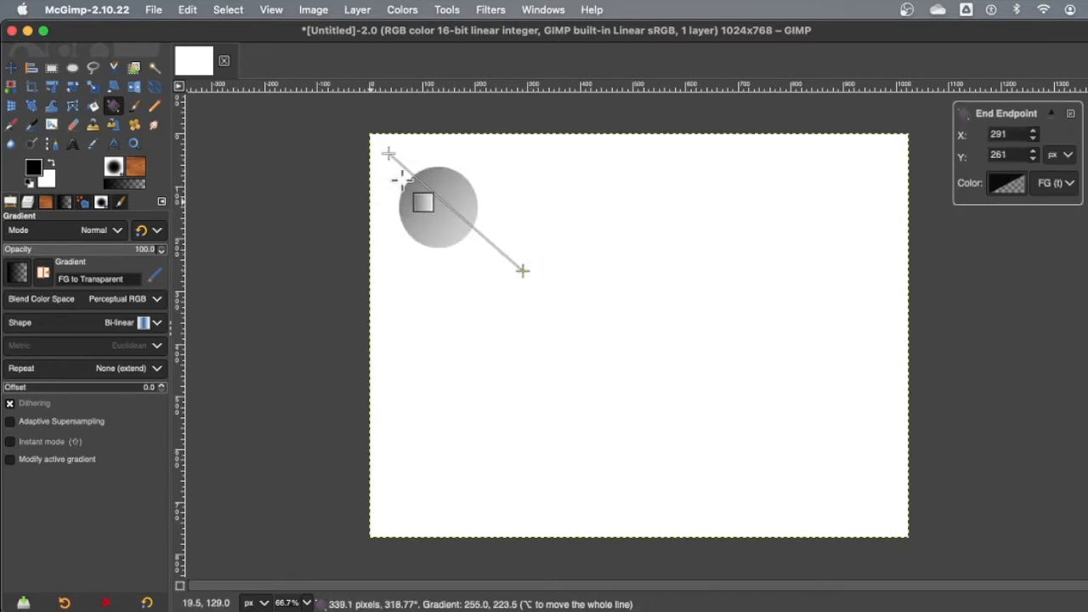
key(Escape)
drag(407, 176, 474, 247)
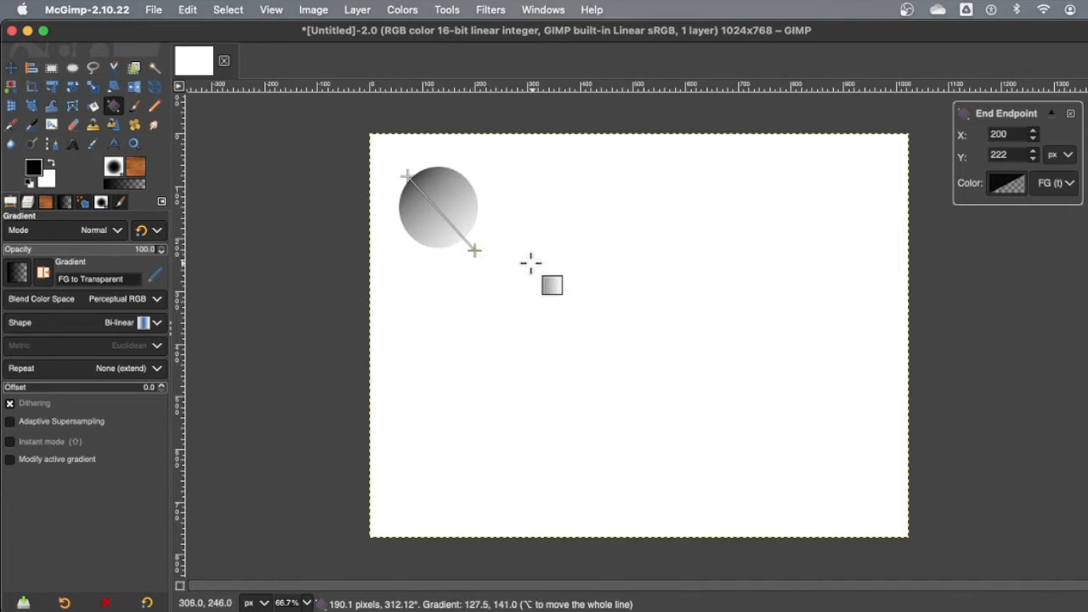
key(Return)
Step: Add a larger circle near the canvas's top, just right of centre, and shade it with the same diagonal gradient
click(72, 67)
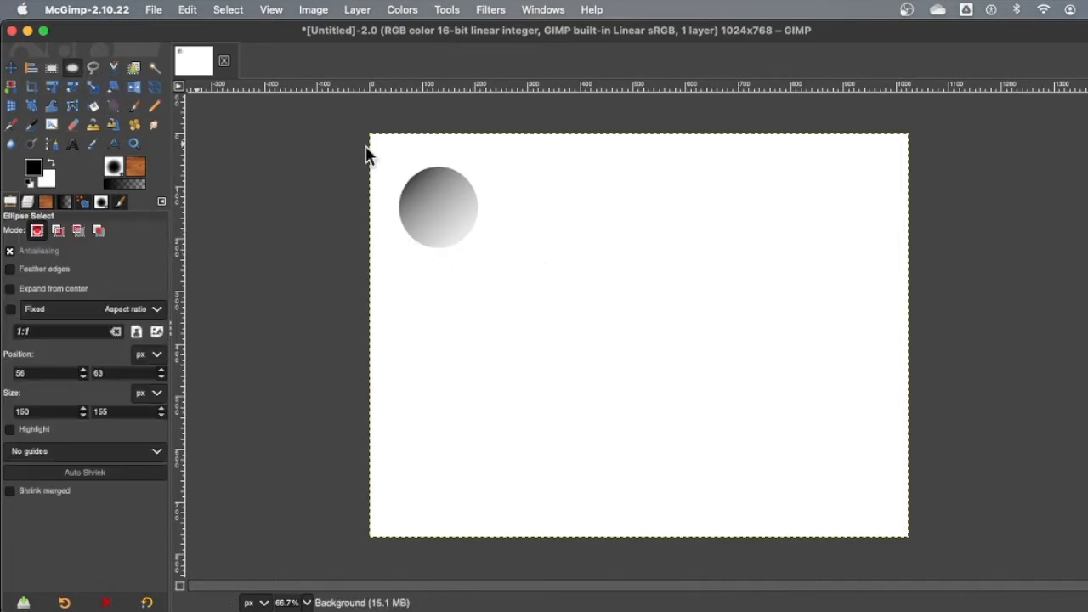
drag(592, 150, 696, 253)
click(114, 105)
drag(580, 151, 680, 253)
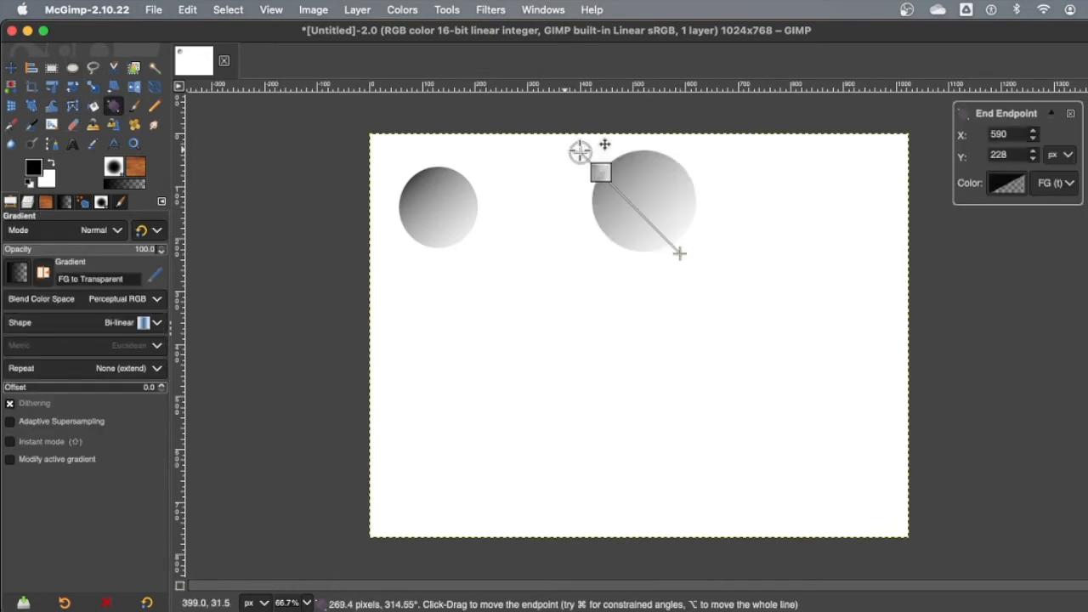
key(Return)
Step: Add a slightly oval circle between the first two, lower on the canvas, and shade it with the diagonal gradient
click(72, 67)
mouse_move(491, 289)
mouse_down()
mouse_move(589, 379)
mouse_move(535, 357)
mouse_move(583, 377)
mouse_up()
click(114, 106)
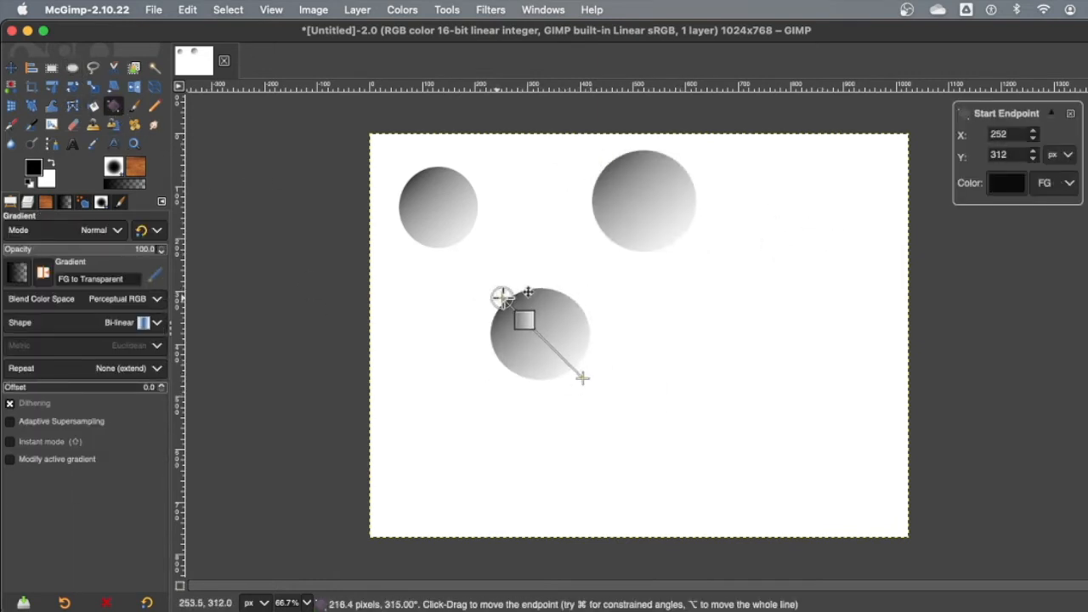
key(Return)
Step: Add a circle about 235 × 219 px near the canvas's right edge and shade it with the diagonal gradient
key(e)
drag(766, 265, 890, 380)
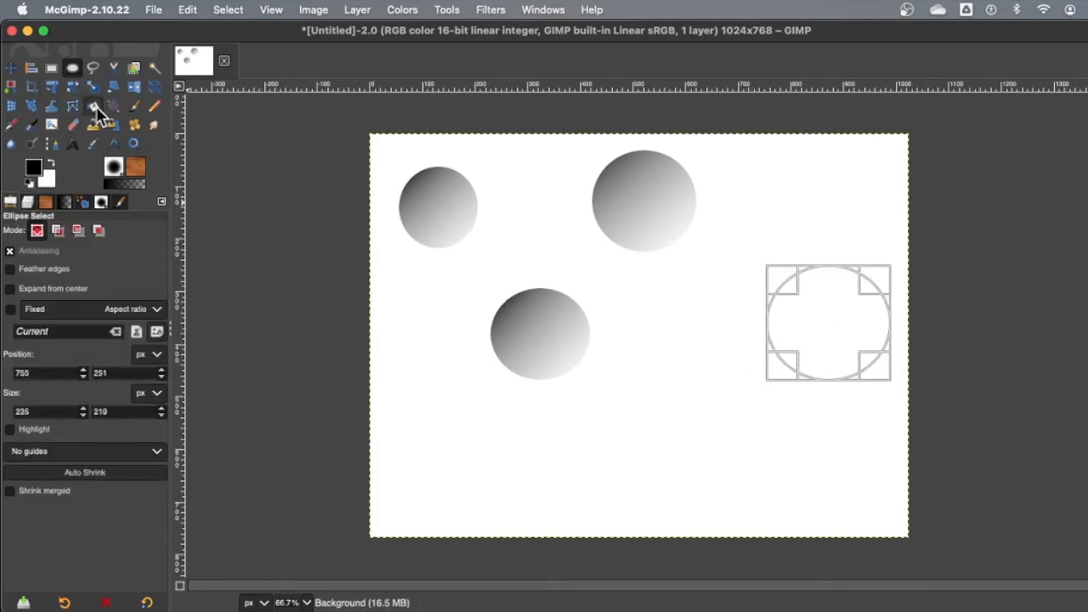
key(g)
drag(772, 275, 789, 295)
key(Return)
Step: Add a small circle in the canvas's lower-left area and shade it with the diagonal gradient
click(70, 66)
mouse_move(416, 439)
mouse_down()
mouse_move(515, 525)
mouse_move(491, 517)
mouse_up()
key(g)
click(425, 446)
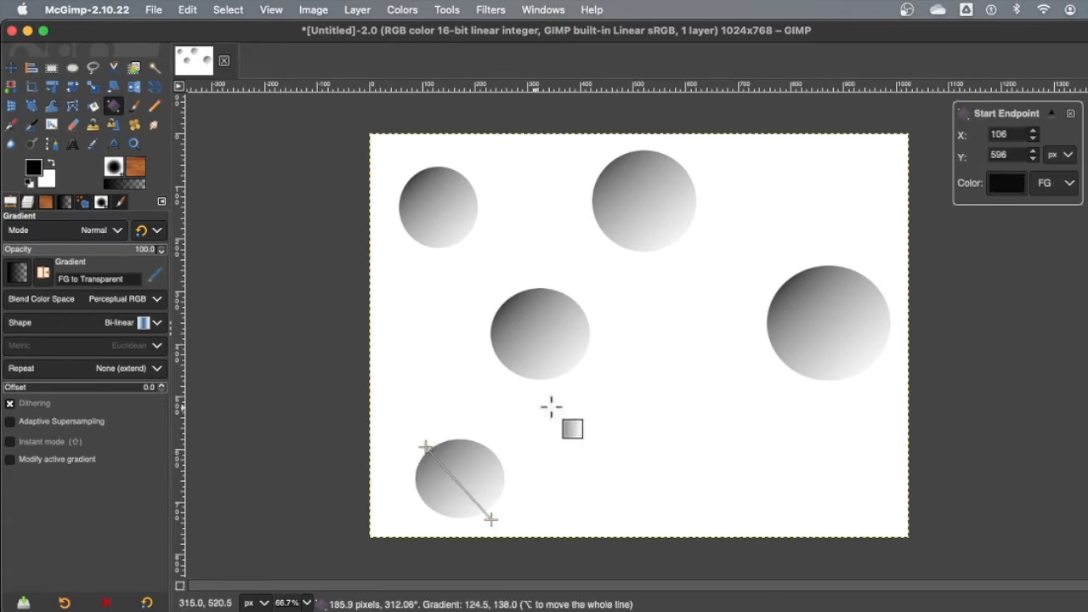
key(Return)
Step: Add a large circle in the lower part of the canvas, right of centre, and shade it with the diagonal gradient
click(72, 67)
drag(636, 394, 754, 505)
click(113, 106)
mouse_move(626, 396)
mouse_down()
mouse_move(748, 510)
mouse_move(646, 403)
mouse_up()
key(Return)
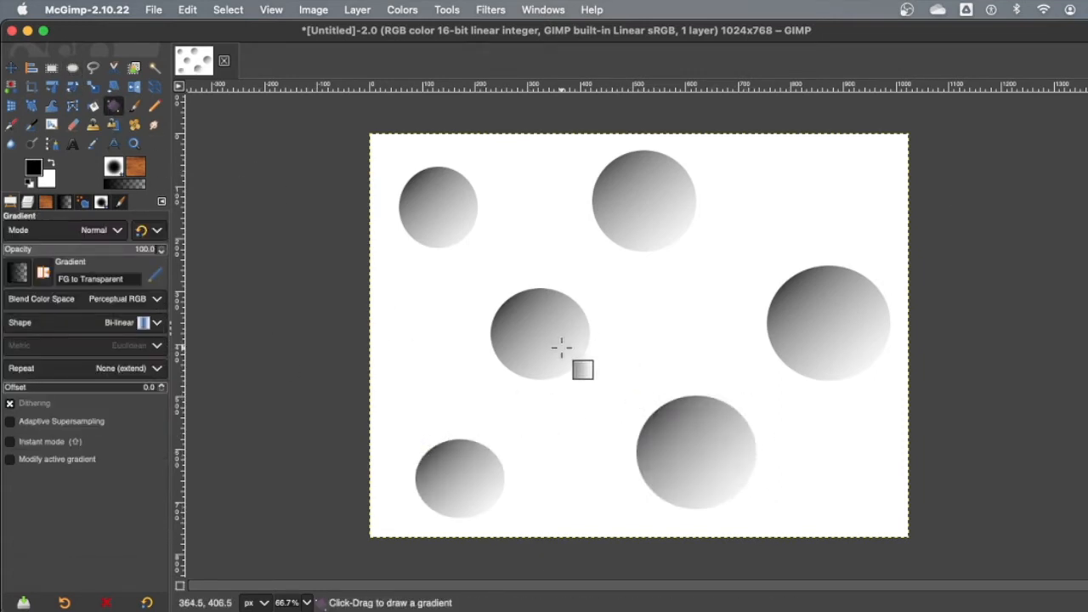
Step: Clear the selection, then fuzzy-select the white background around the circles and fill it with the Red Cubes pattern
click(232, 9)
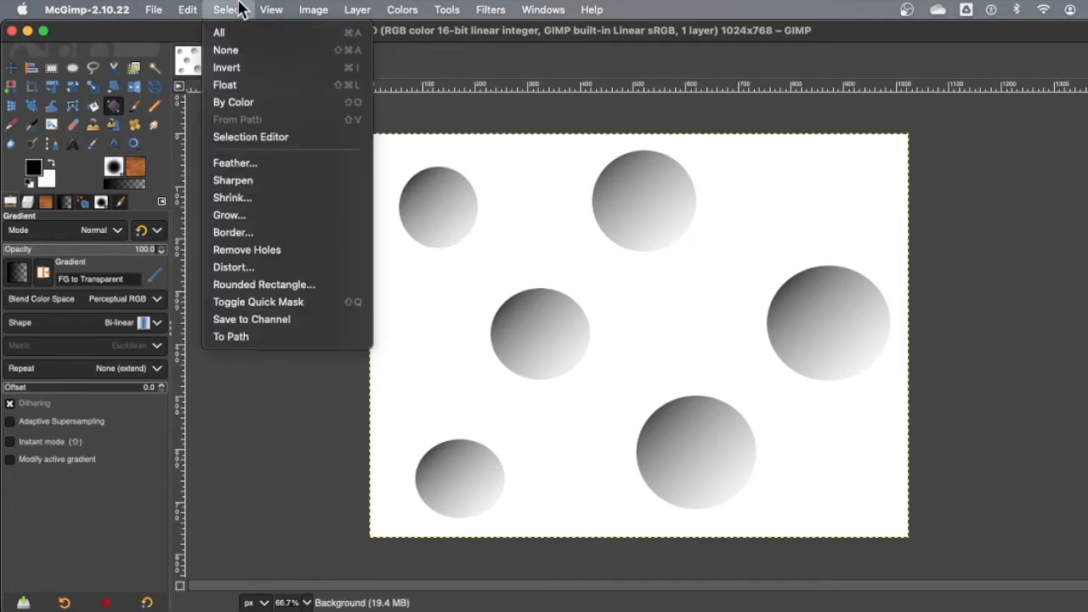
click(228, 50)
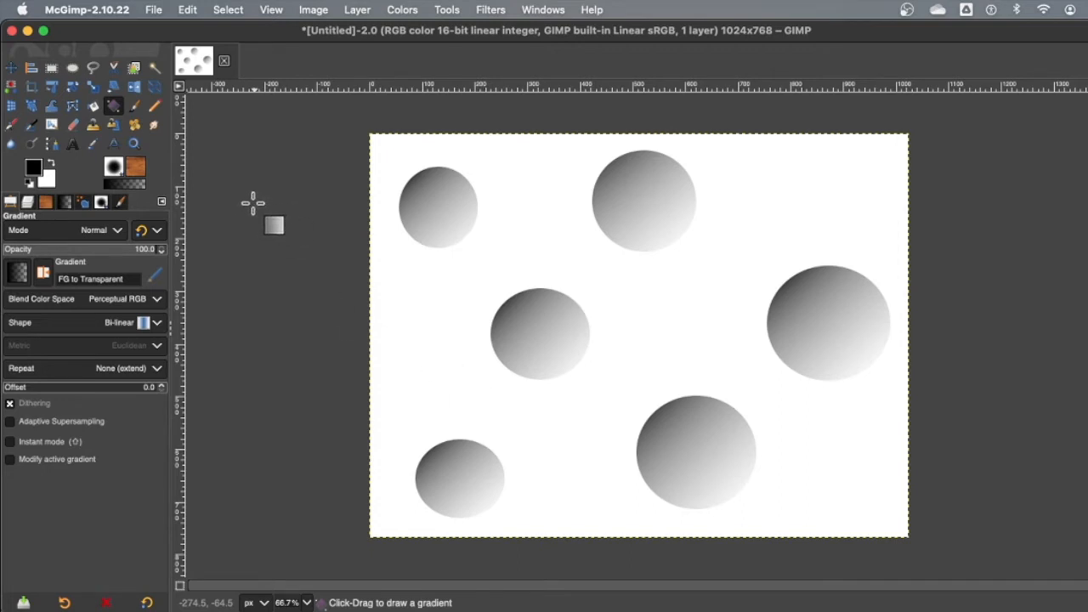
click(154, 68)
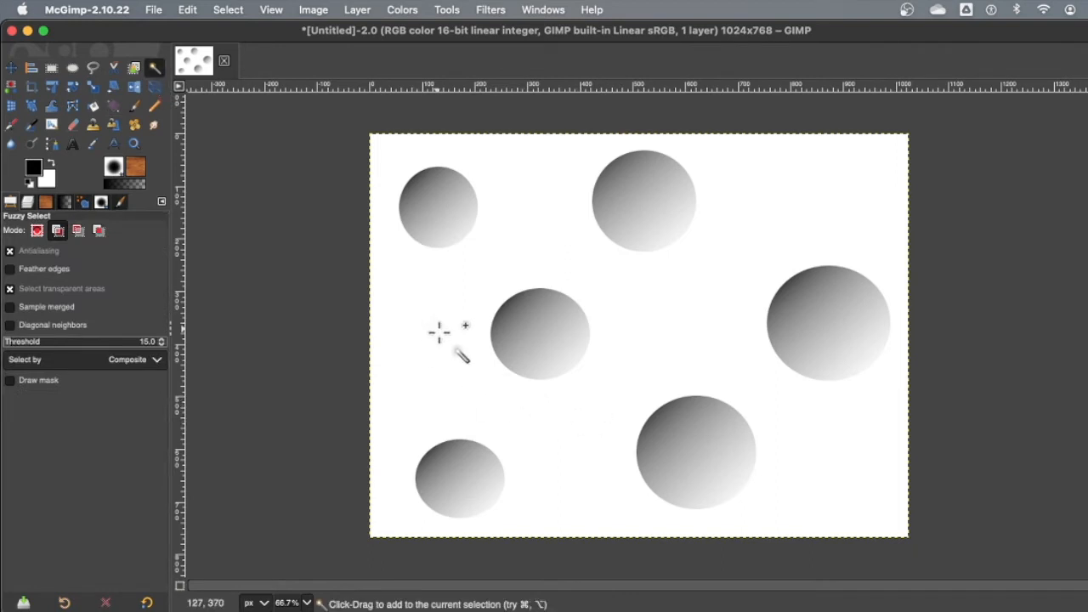
click(135, 170)
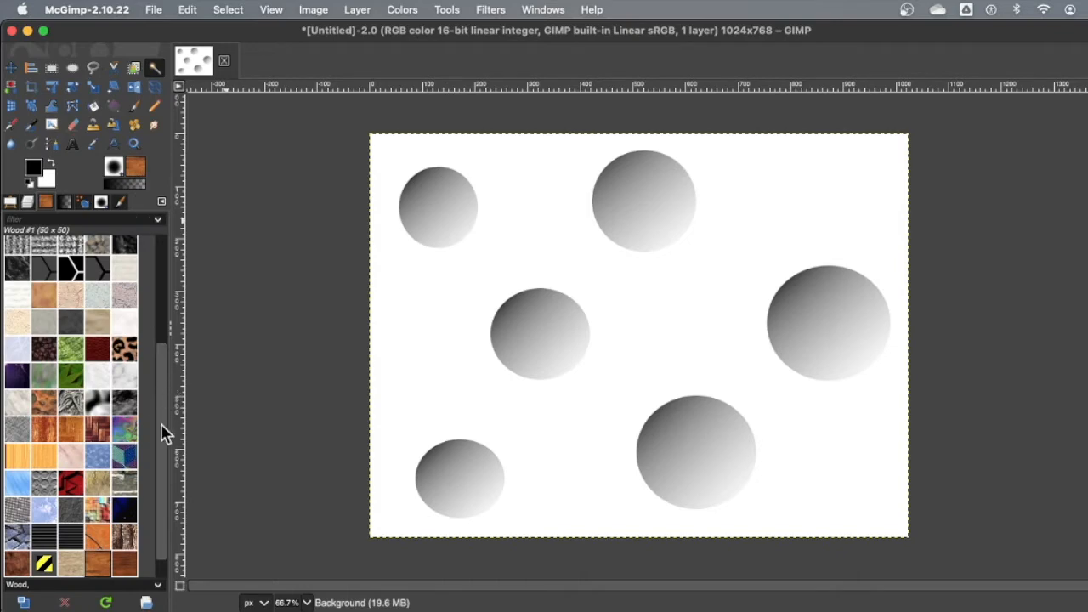
scroll(166, 429, down, 1)
drag(71, 457, 425, 367)
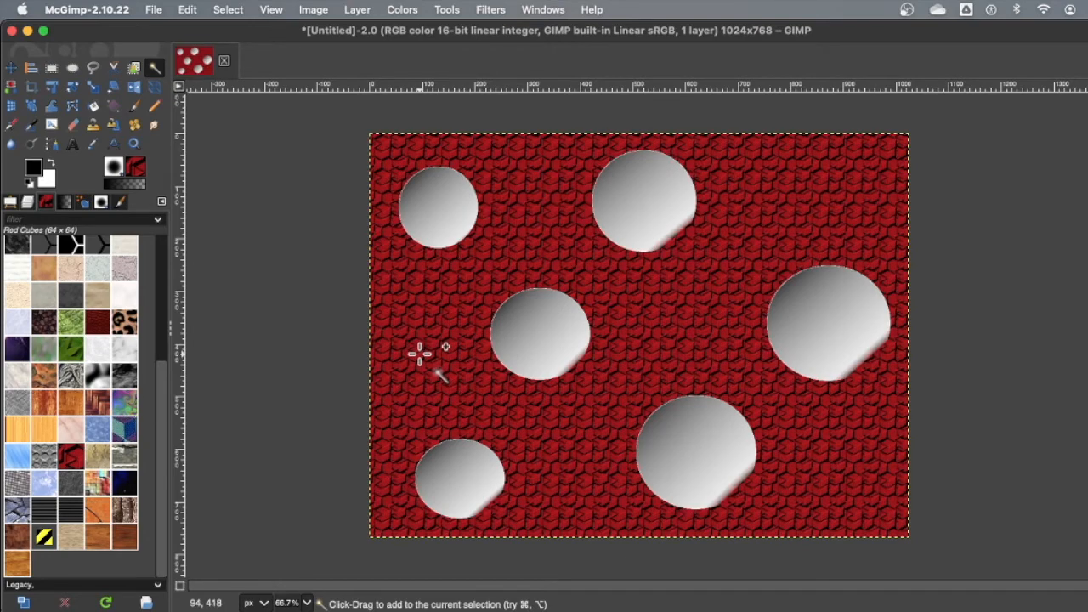
Step: Invert the selection to the circles and try a Hexacol BW pattern fill on them, undoing that fill
click(227, 9)
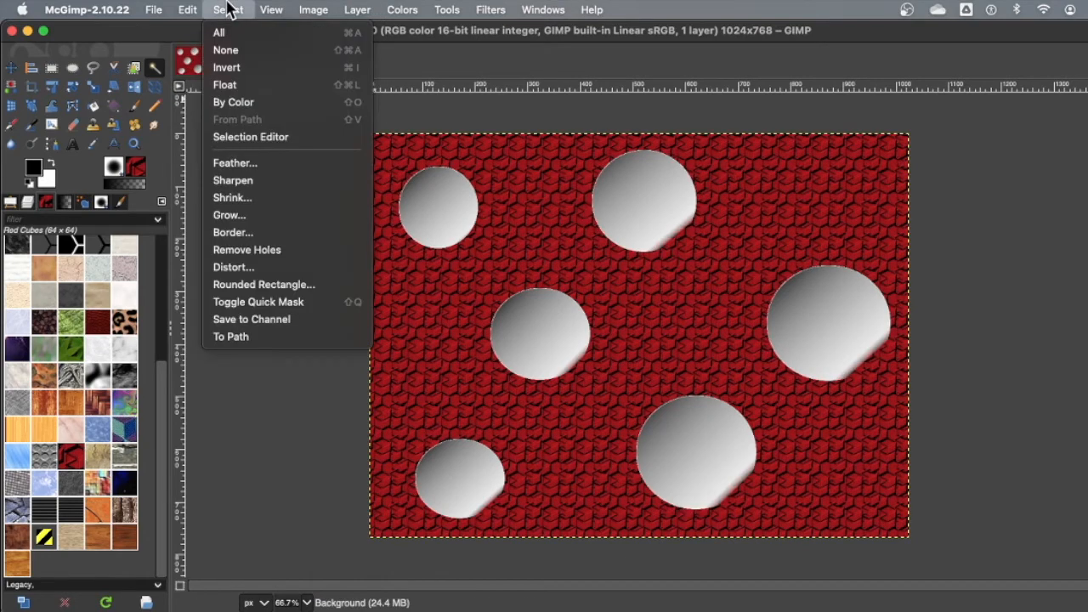
click(224, 73)
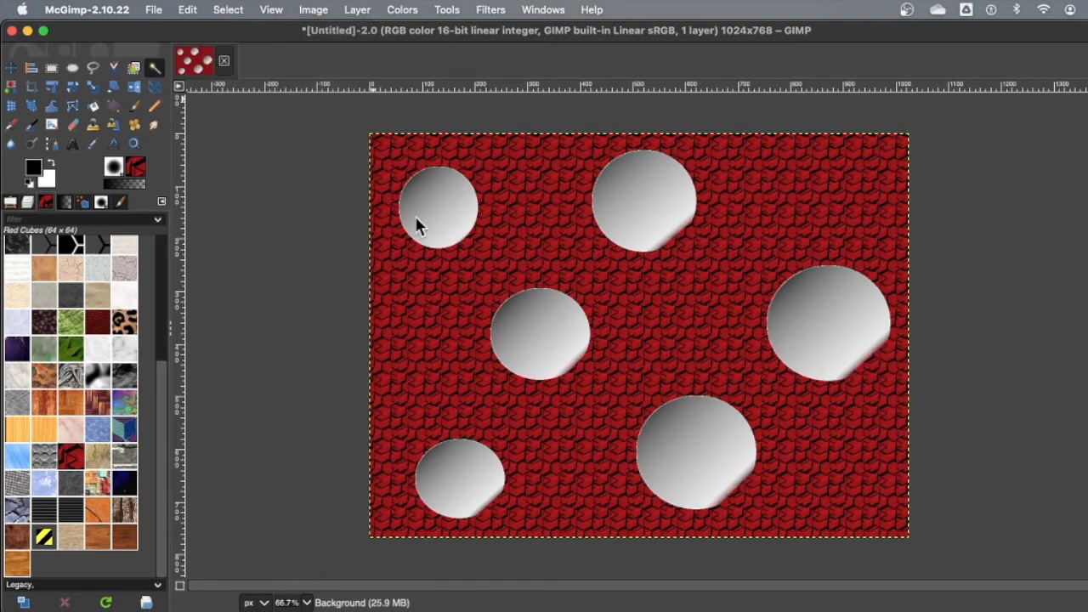
drag(99, 246, 362, 270)
key(super+z)
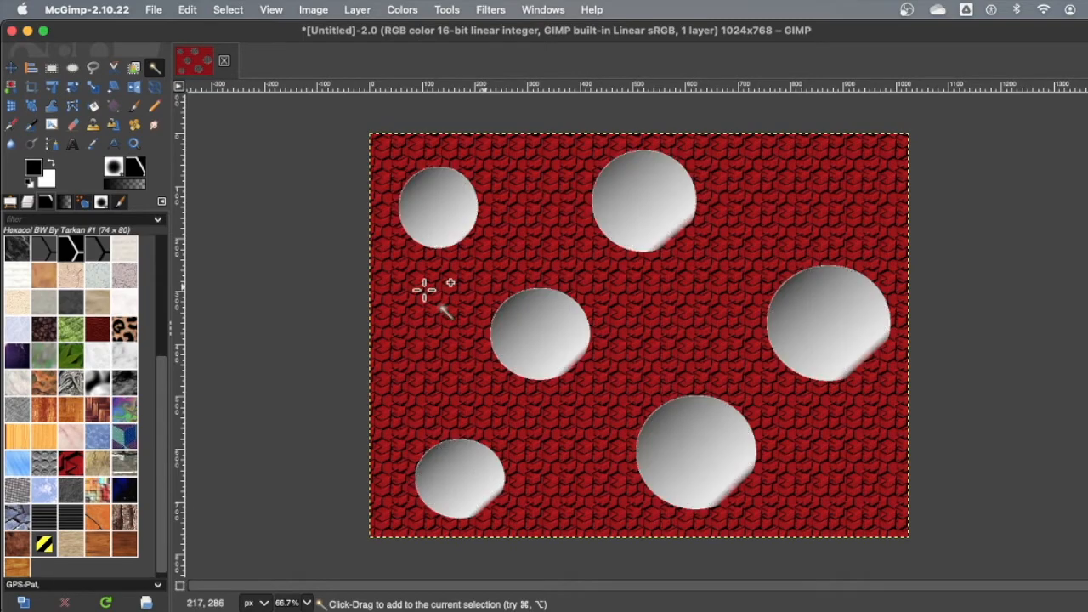
Step: Colorize the selected circles blue with hue 0.5906, saturation 0.6404 and lightness -0.047
click(13, 204)
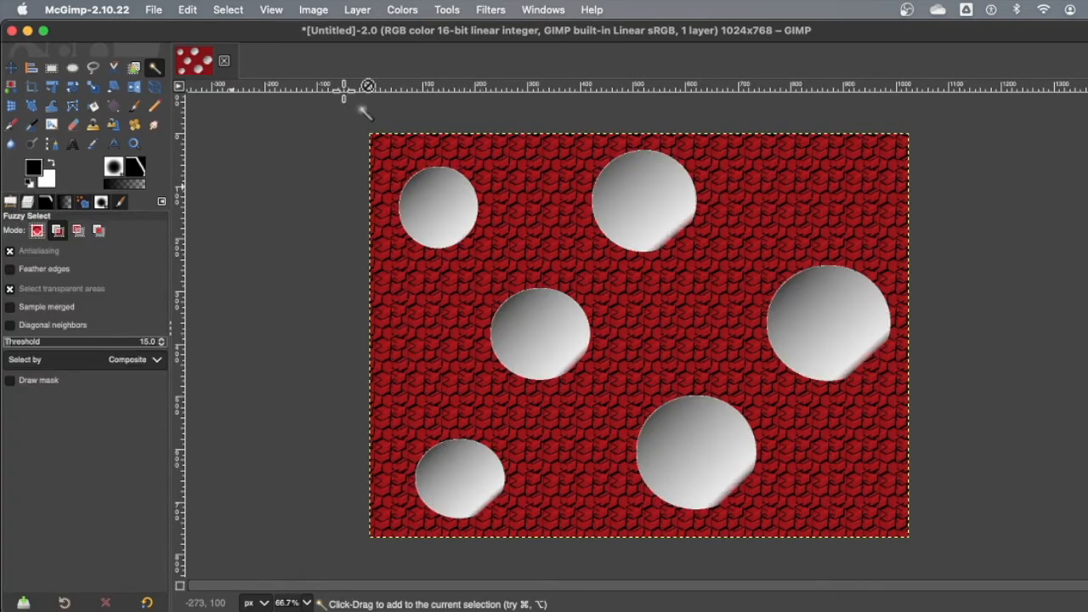
click(413, 12)
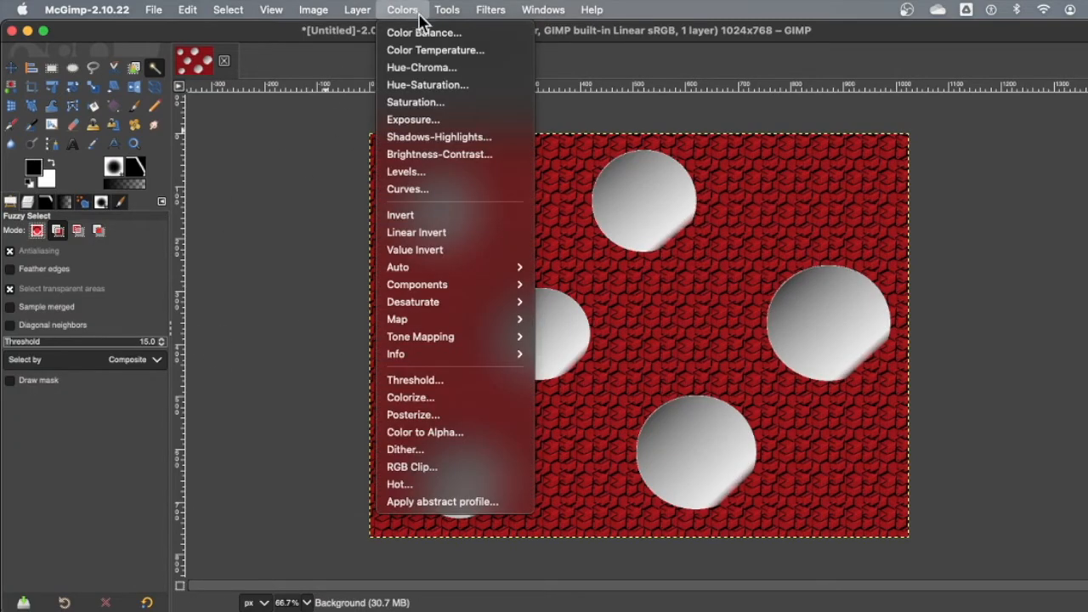
click(462, 404)
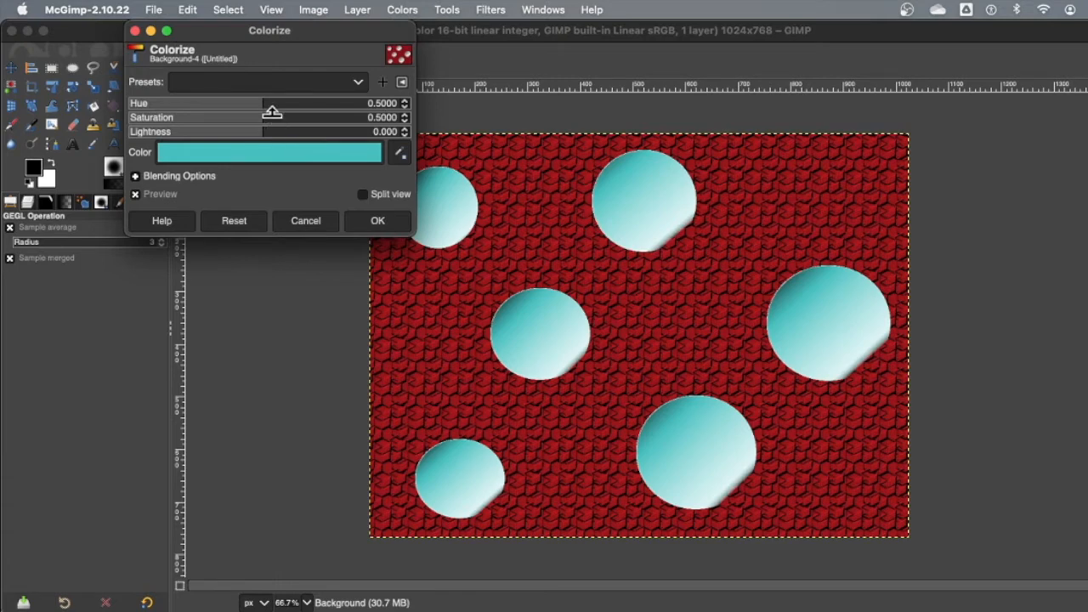
drag(263, 101, 332, 102)
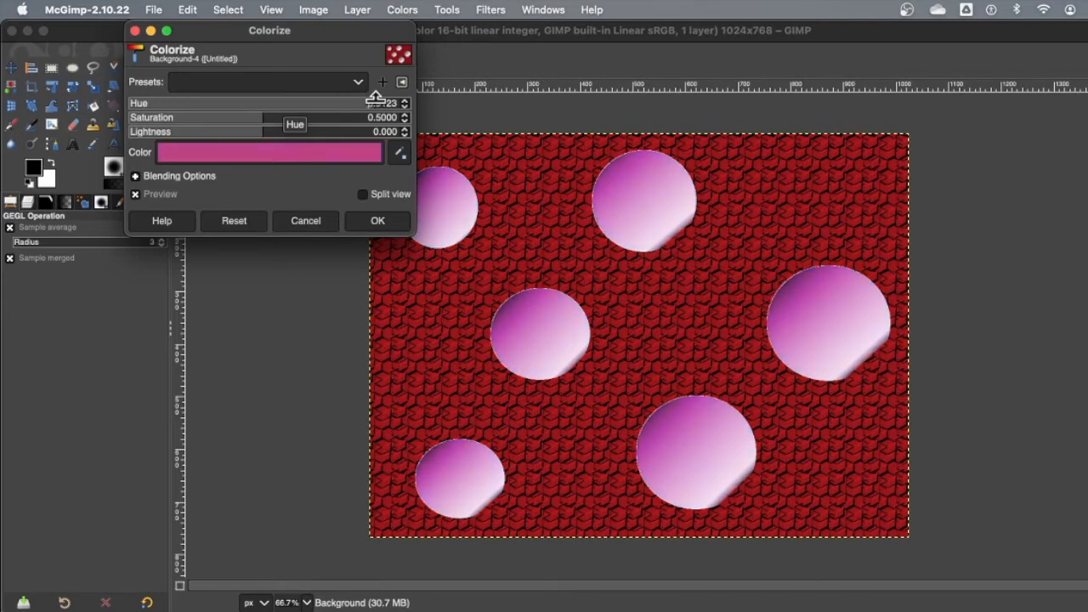
drag(395, 103, 284, 103)
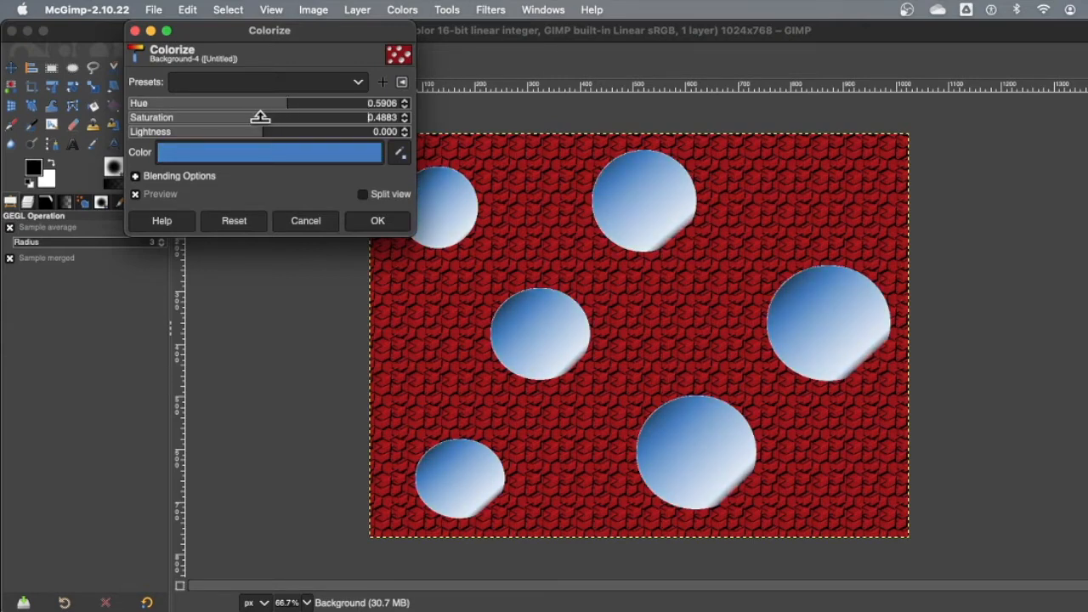
drag(212, 129, 401, 121)
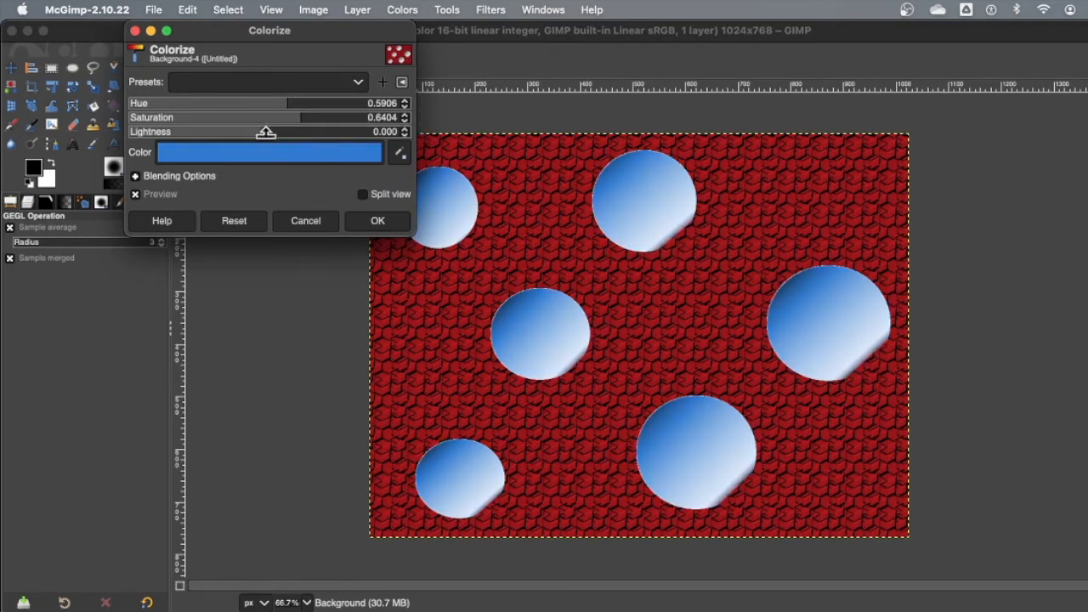
mouse_move(261, 128)
mouse_down()
mouse_move(232, 126)
mouse_move(297, 126)
mouse_move(259, 133)
mouse_up()
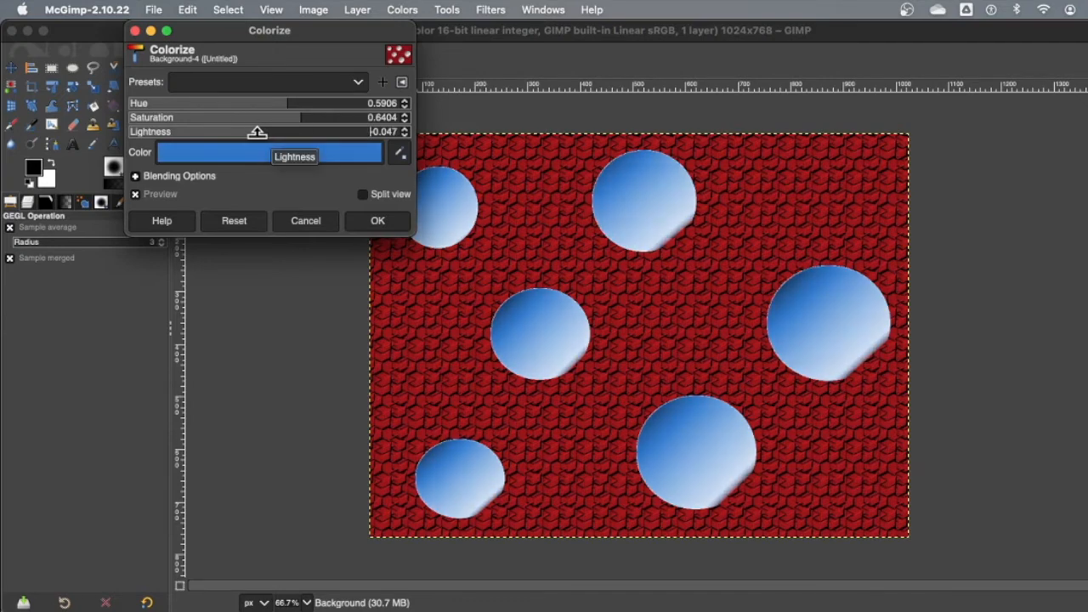
click(378, 221)
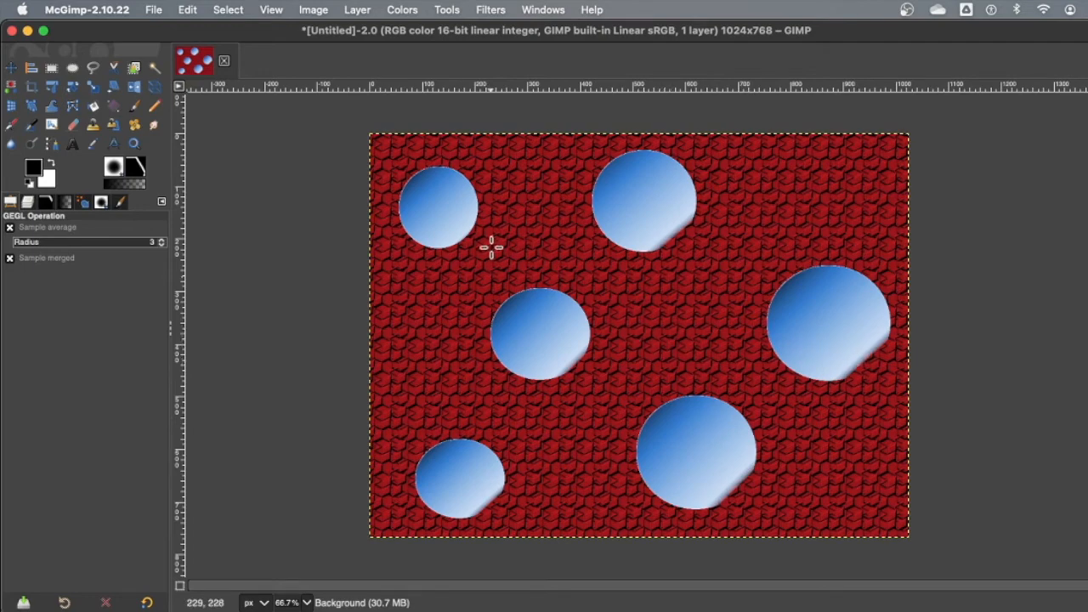
Step: Clear the selection and open the Mosaic distortion filter for the whole image
click(231, 11)
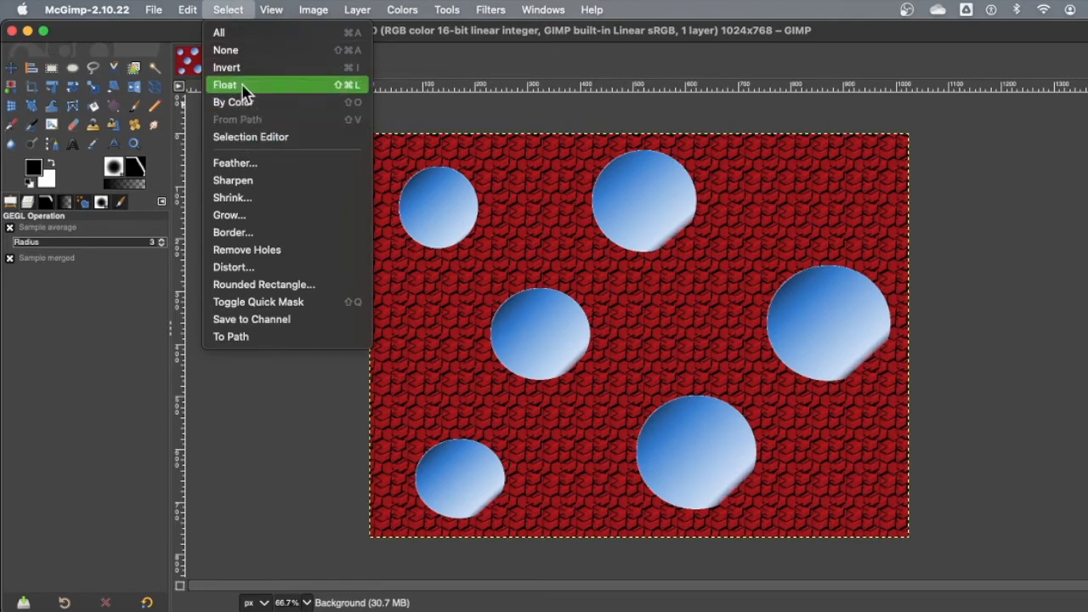
click(242, 50)
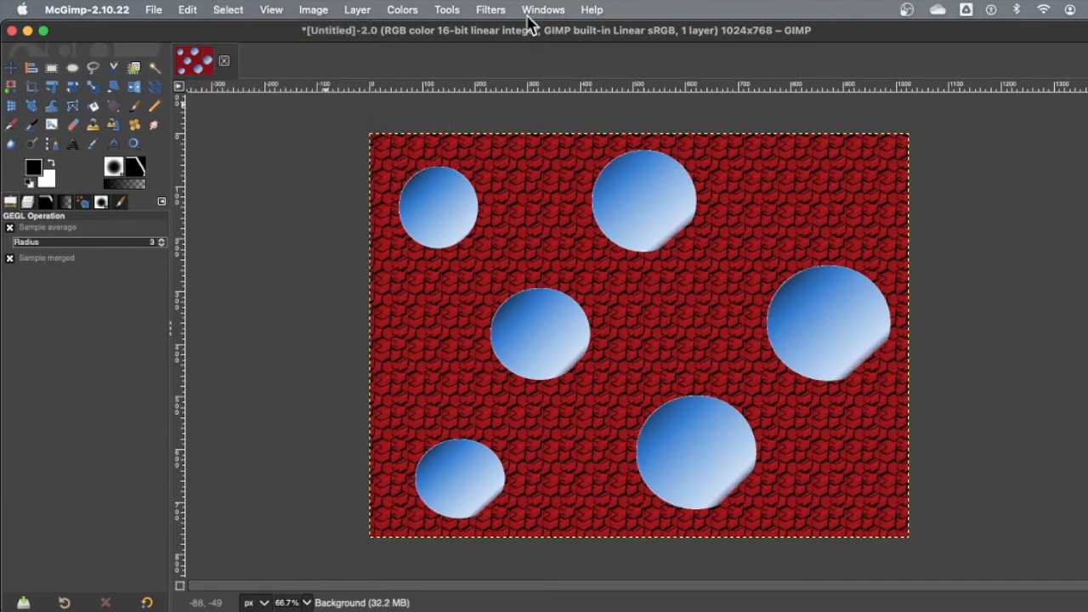
click(492, 9)
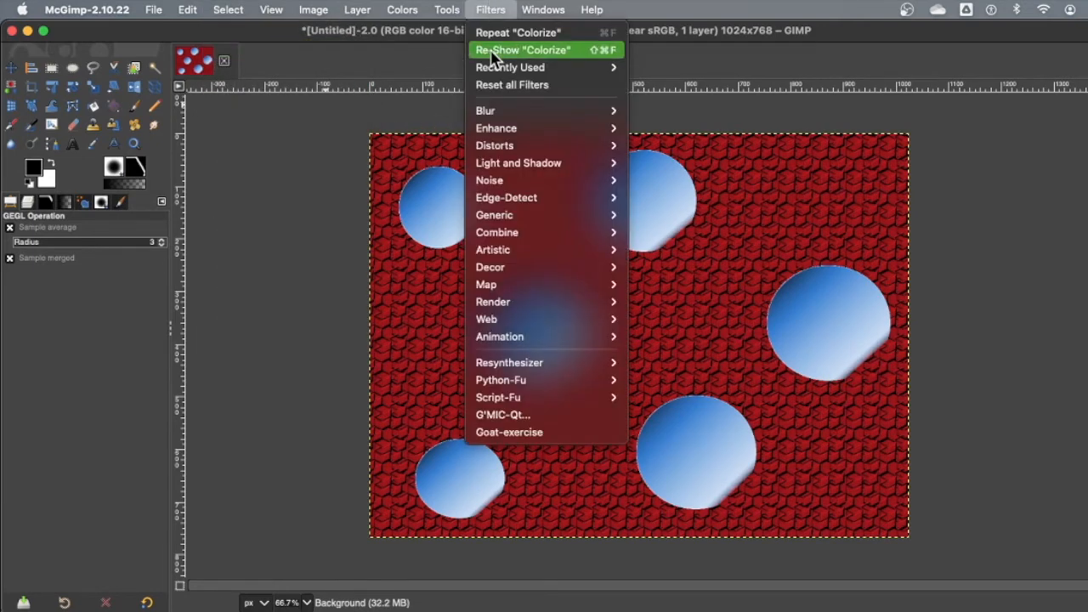
mouse_move(514, 134)
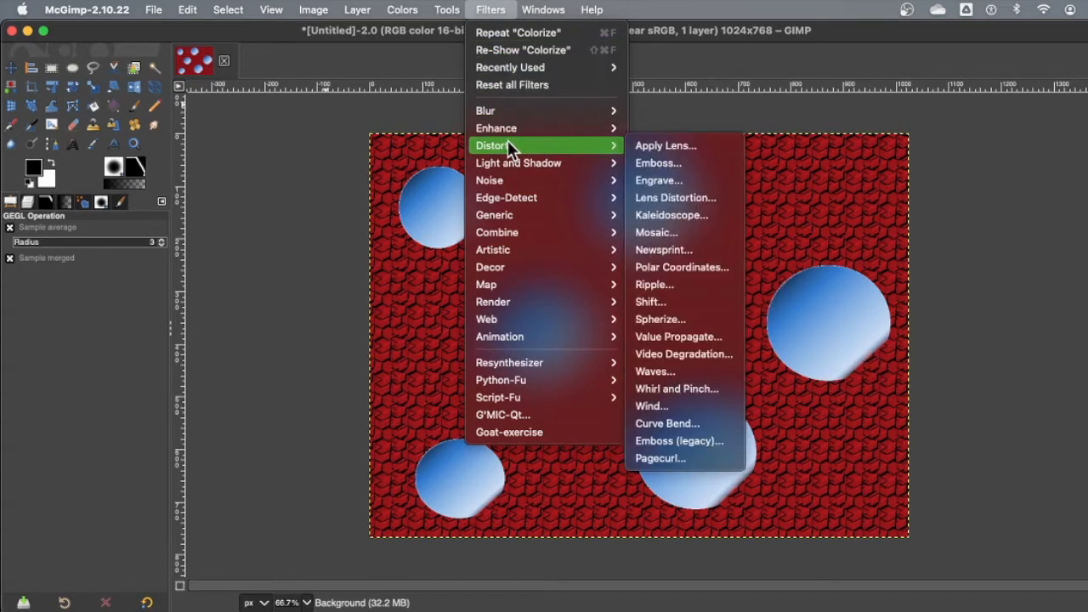
click(712, 238)
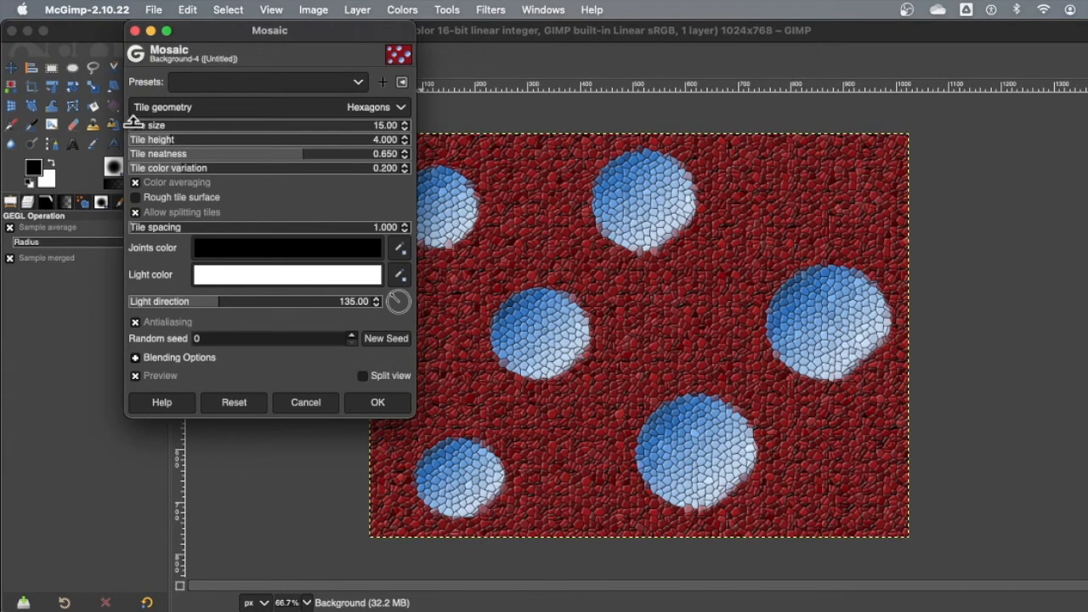
Step: Try small hexagonal mosaic tiles with a tile size of 11.93 and a tile height of 4.833
mouse_move(133, 121)
mouse_down()
mouse_move(153, 124)
mouse_move(132, 128)
mouse_up()
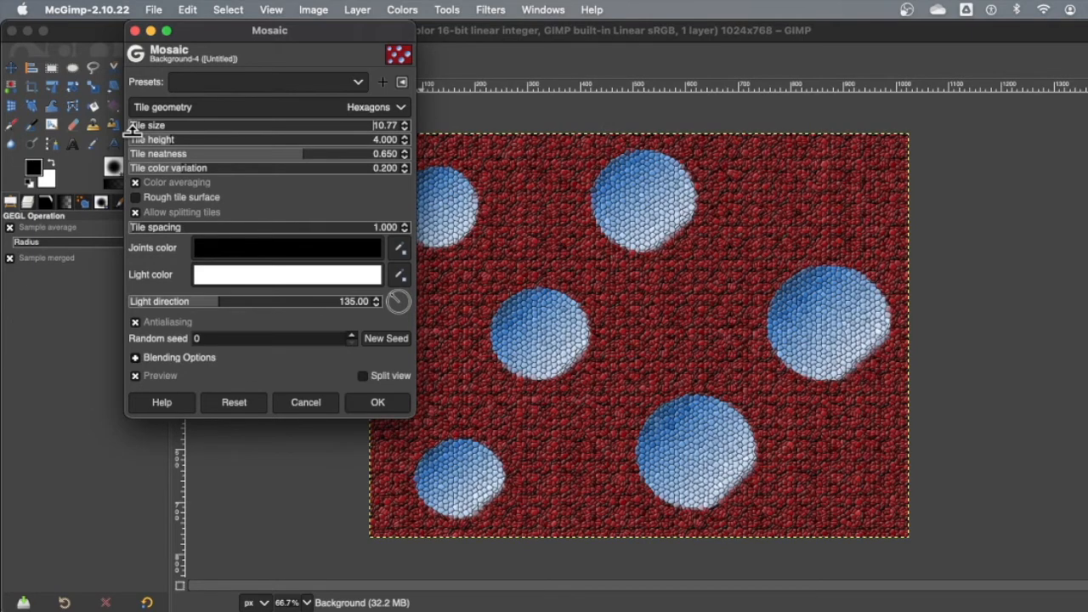
drag(132, 127, 134, 127)
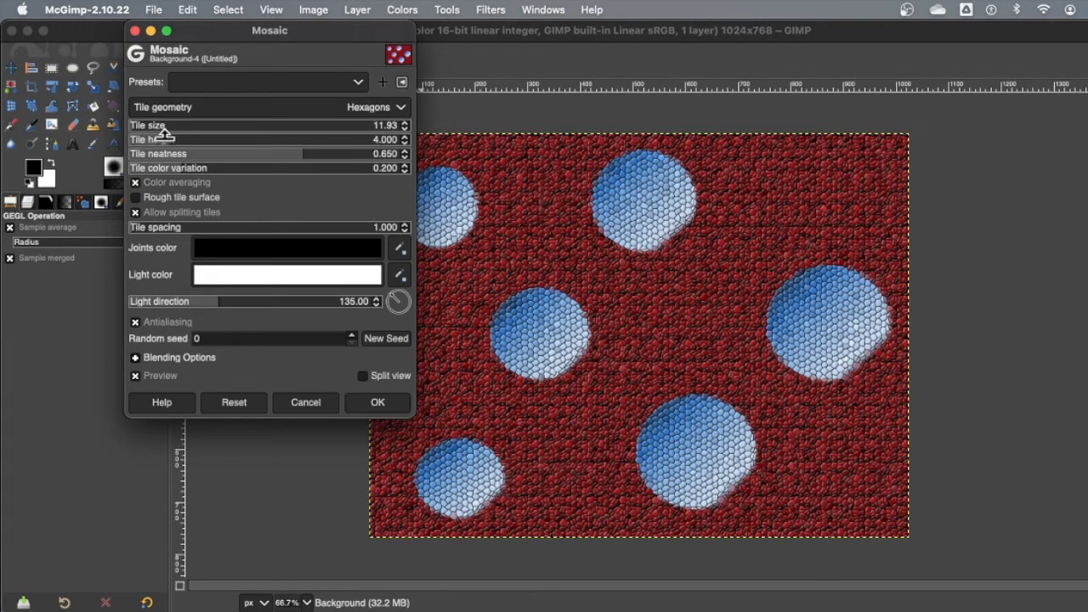
drag(174, 135, 218, 133)
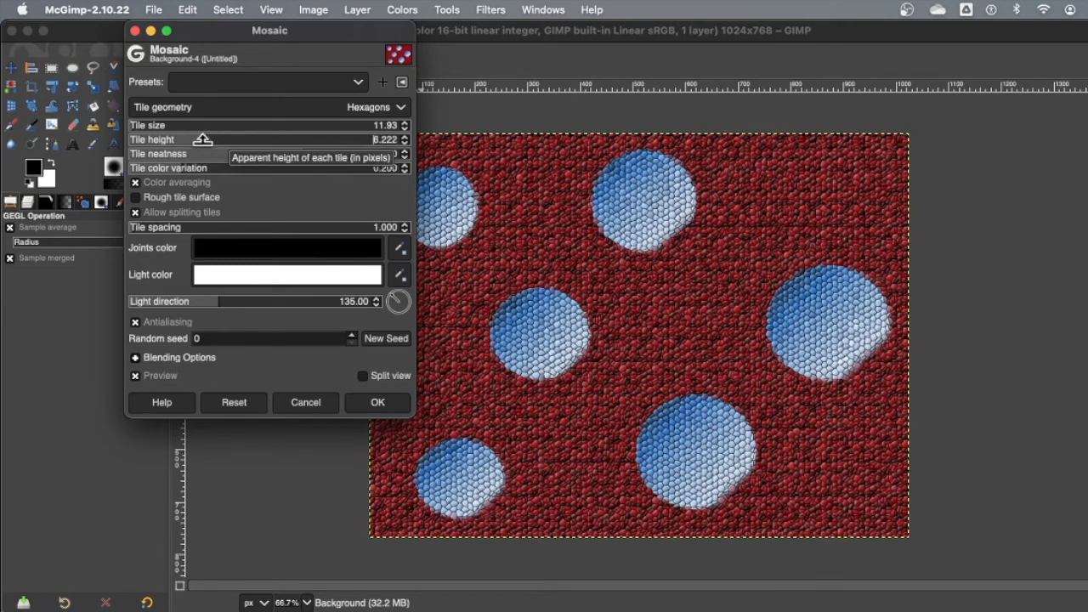
click(188, 143)
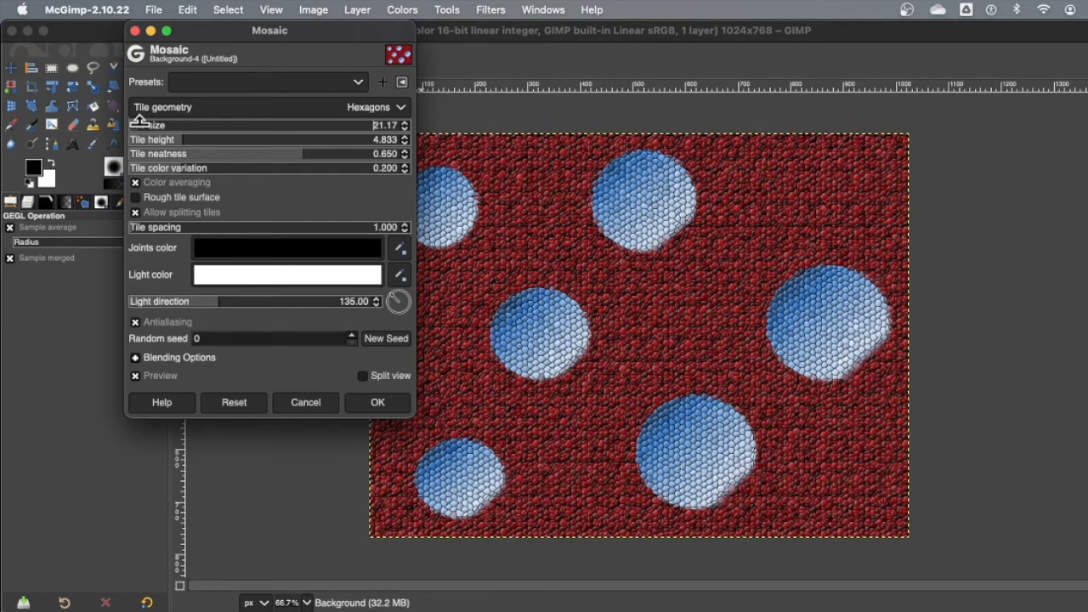
Step: Try much larger mosaic tiles at size 133.20 and 102.02, with the tile height raised to 16.778
drag(139, 120, 216, 116)
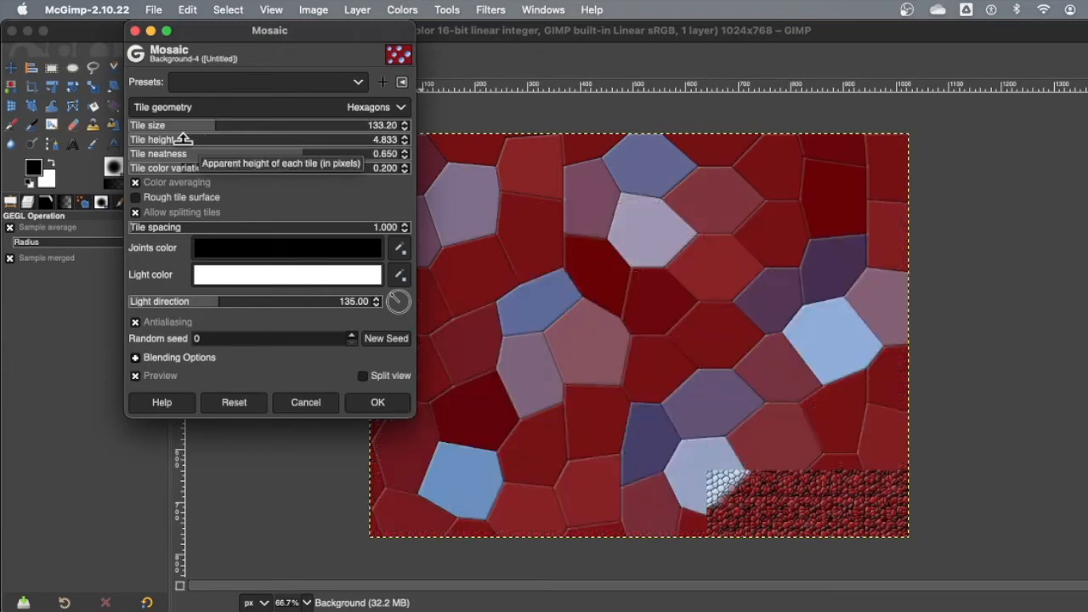
drag(183, 139, 309, 134)
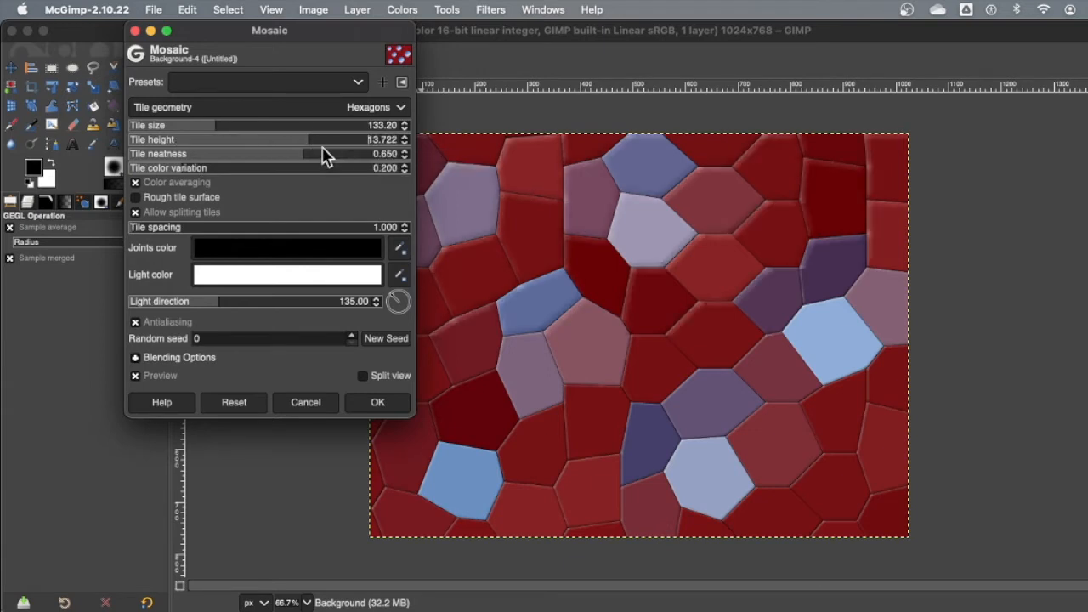
drag(311, 136, 351, 139)
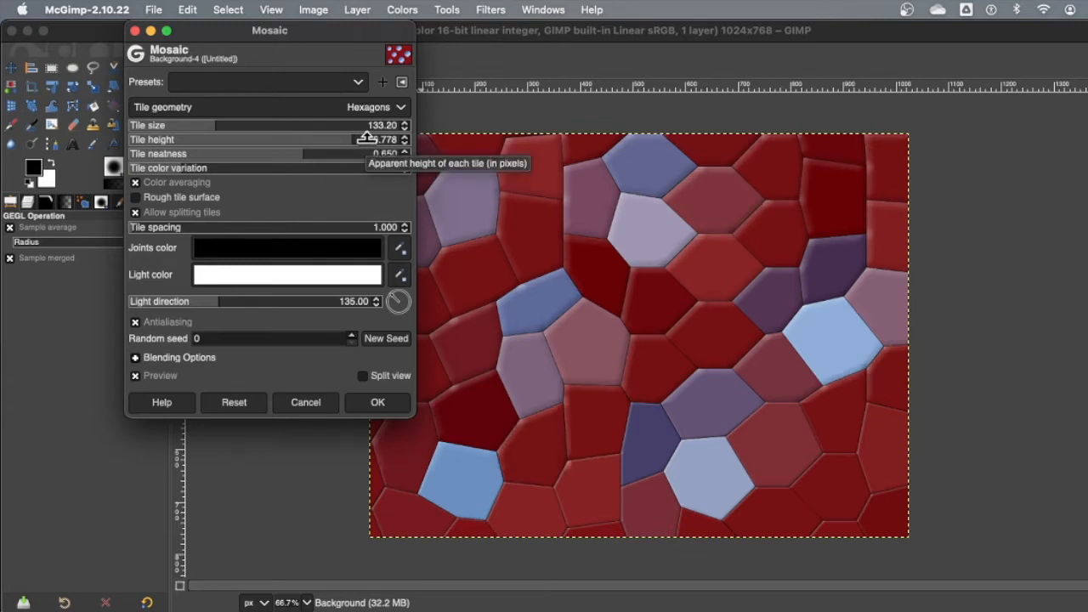
click(201, 124)
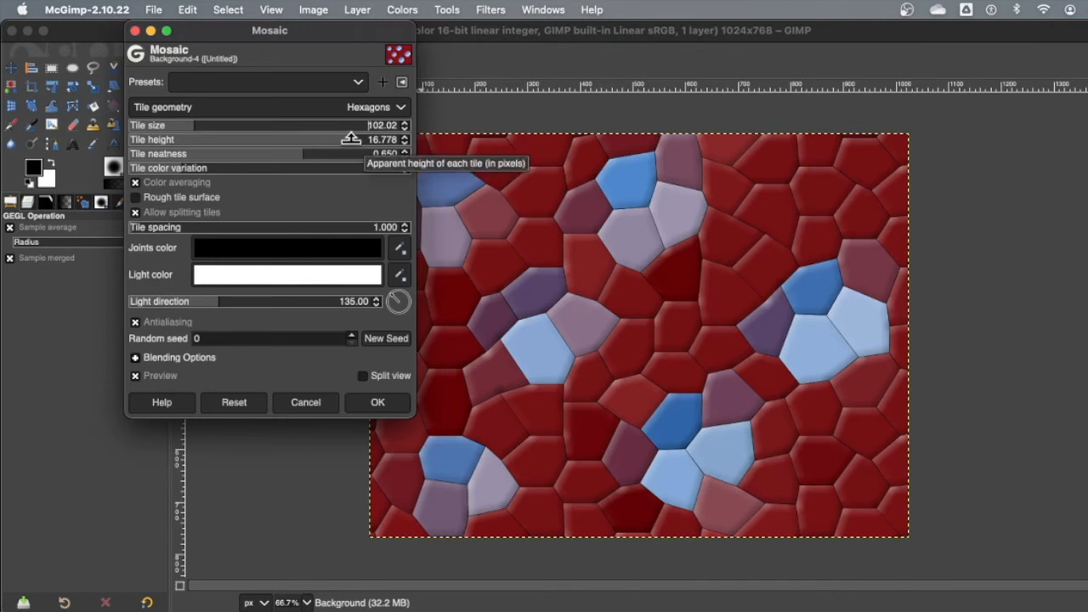
Step: Set the mosaic tile height to 9.778 and the tile neatness to 0.640, after trying neatness values of 1.000 and 0.418
drag(353, 143, 249, 141)
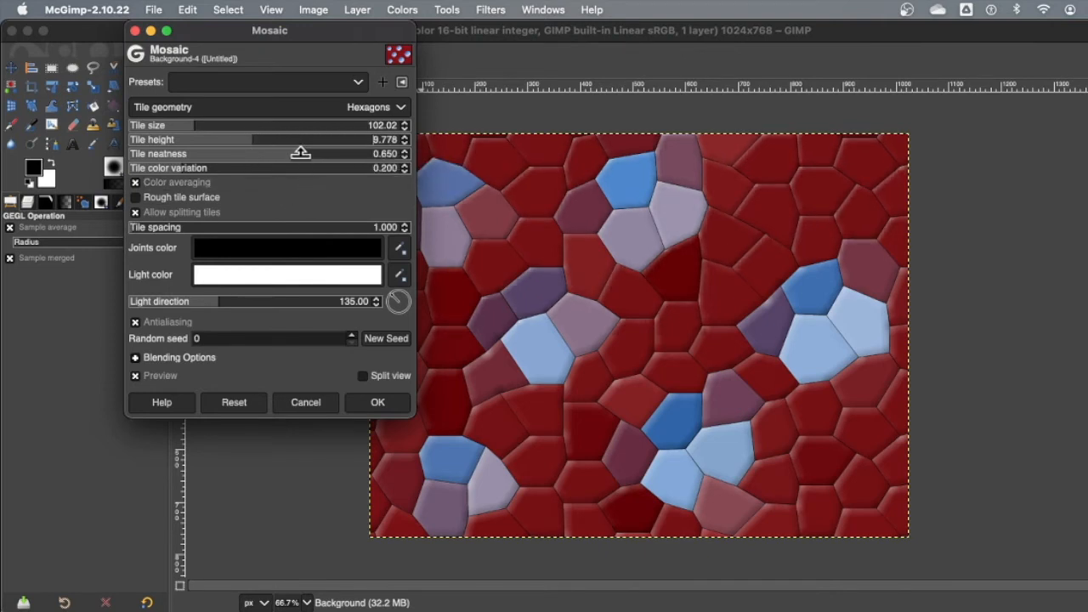
drag(323, 153, 349, 153)
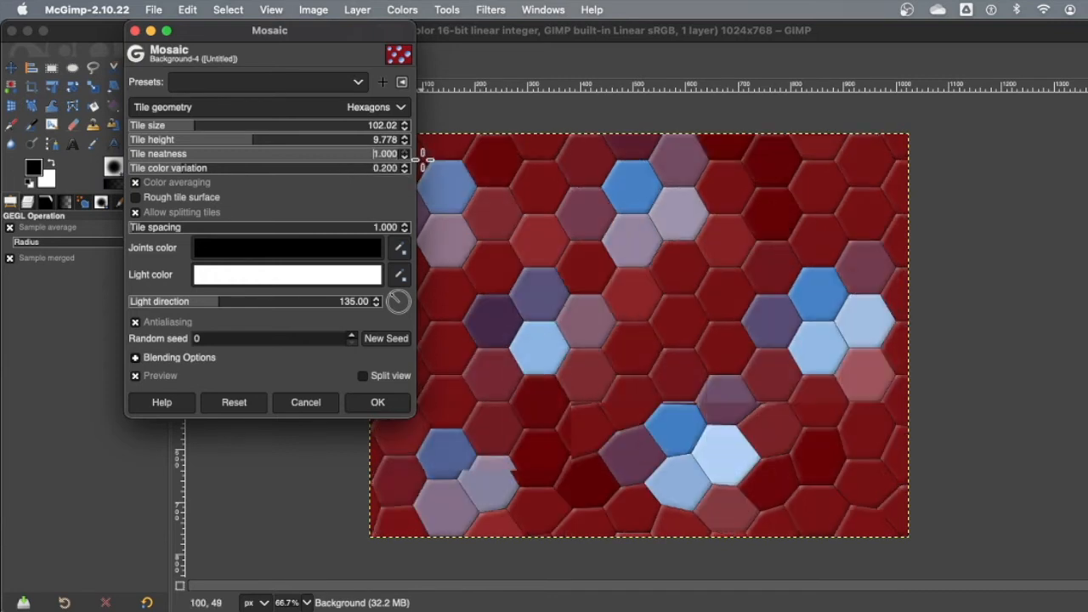
drag(391, 149, 242, 154)
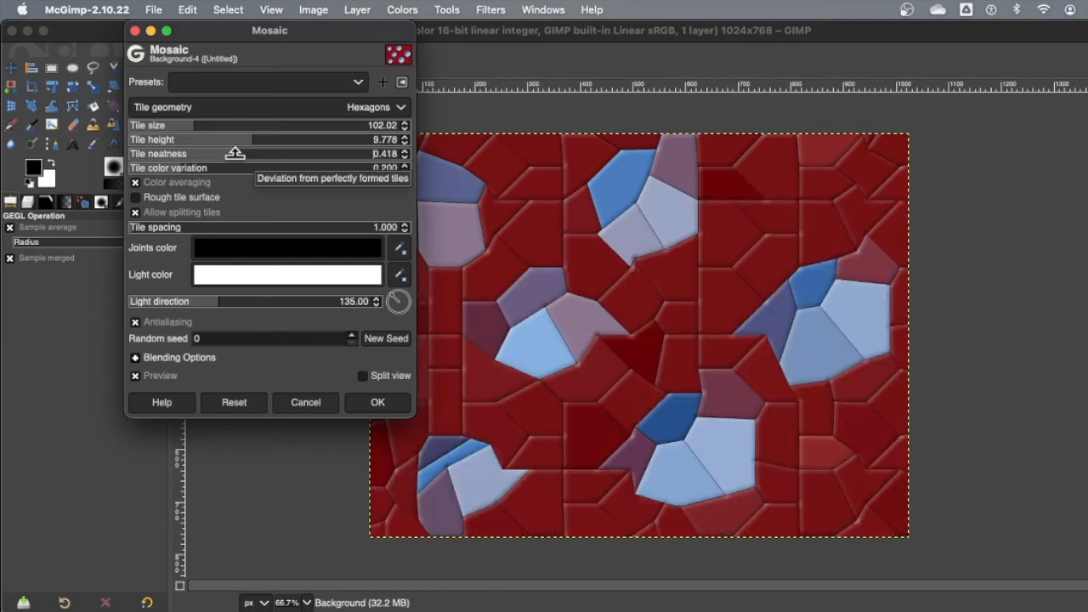
mouse_move(242, 151)
mouse_down()
mouse_move(201, 155)
mouse_move(257, 160)
mouse_up()
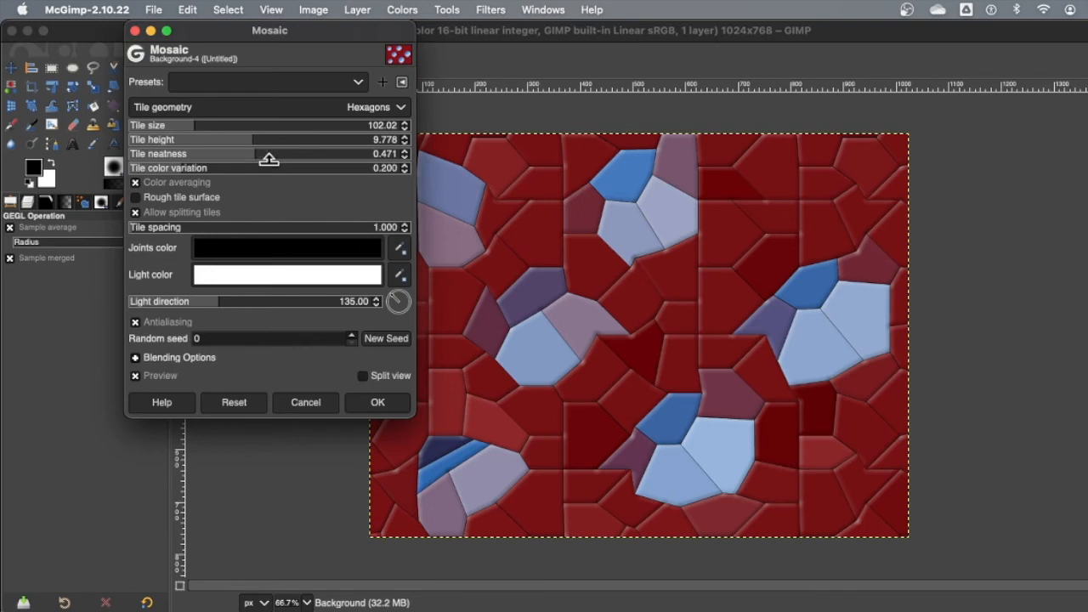
drag(268, 160, 299, 160)
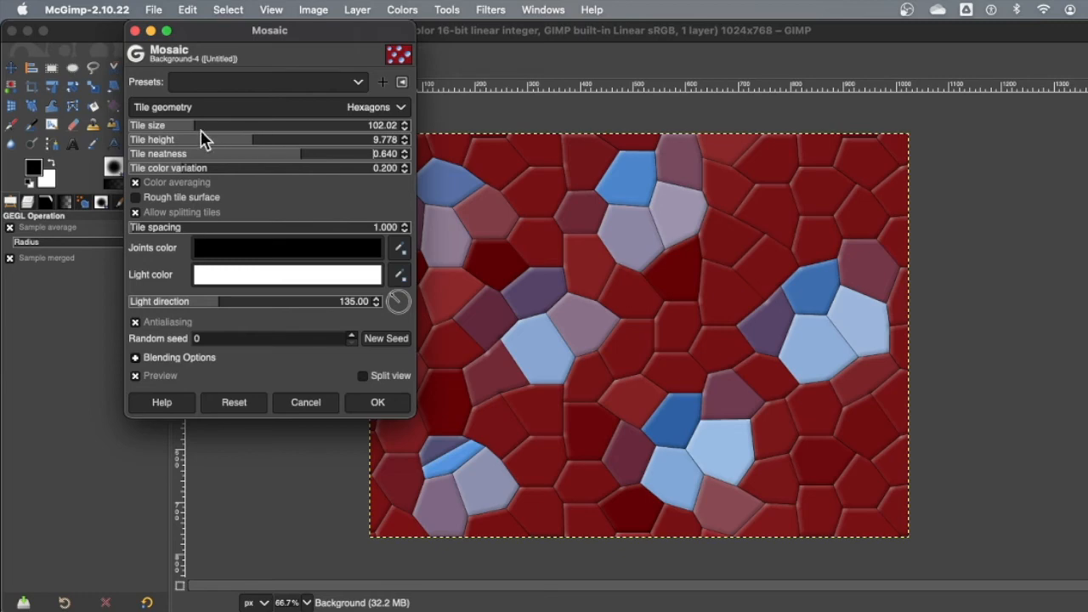
Step: Set the mosaic tile size to 15.39 and the tile spacing to 1.276, after trying a spacing of 10.420
drag(195, 123, 133, 134)
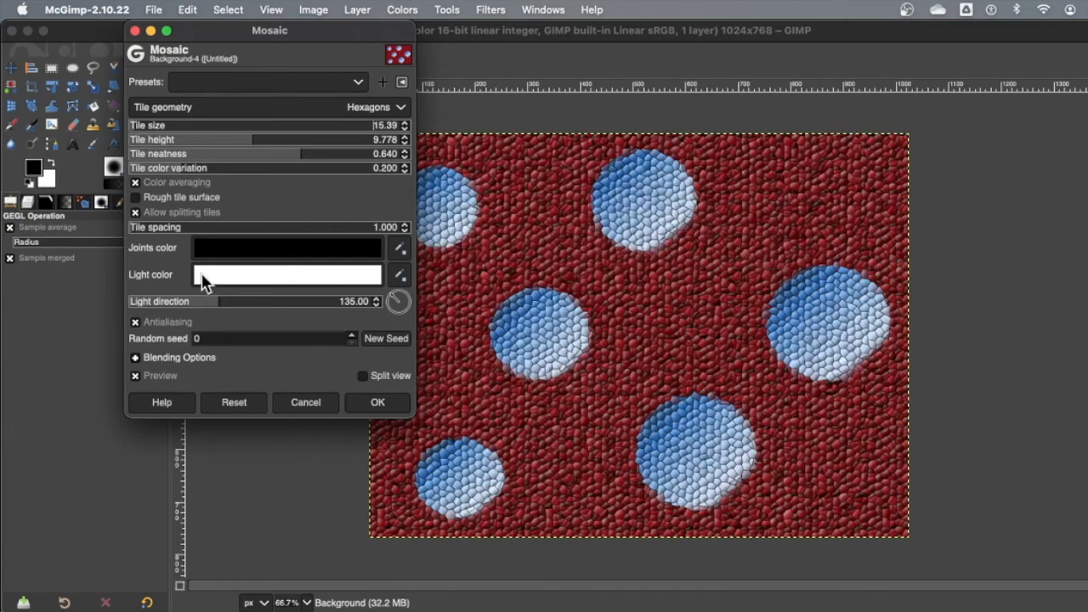
drag(140, 224, 219, 224)
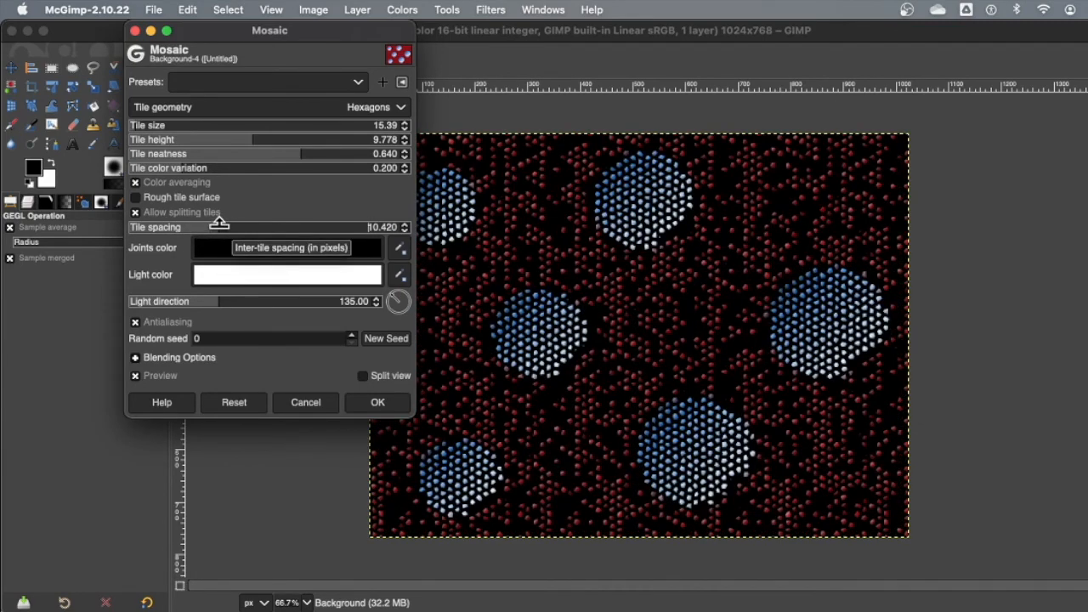
drag(219, 222, 137, 245)
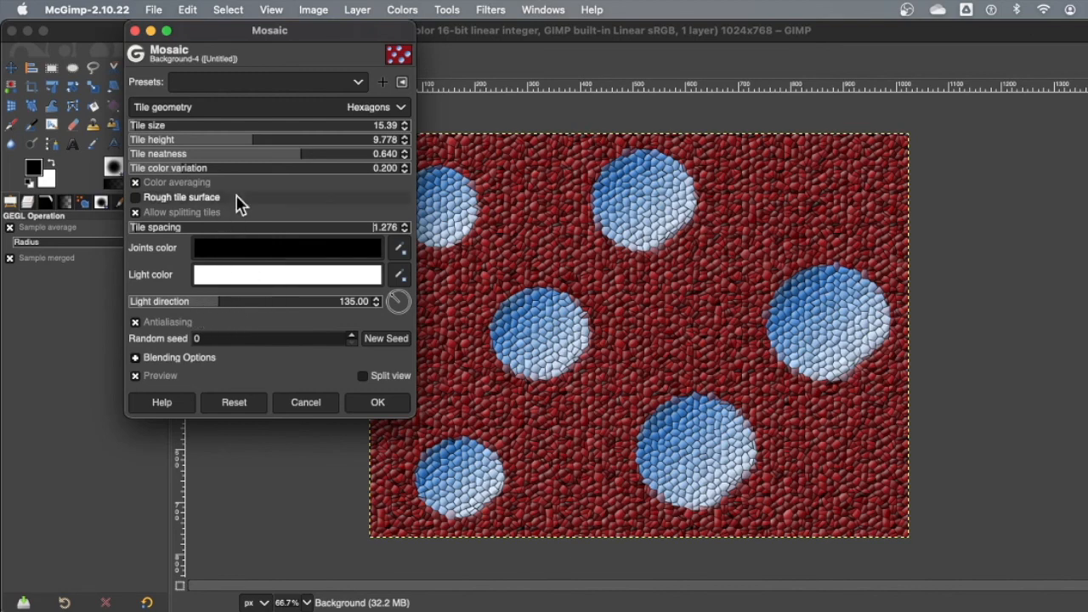
Step: Change the tile geometry to Triangles and apply the Mosaic filter to the image
click(401, 108)
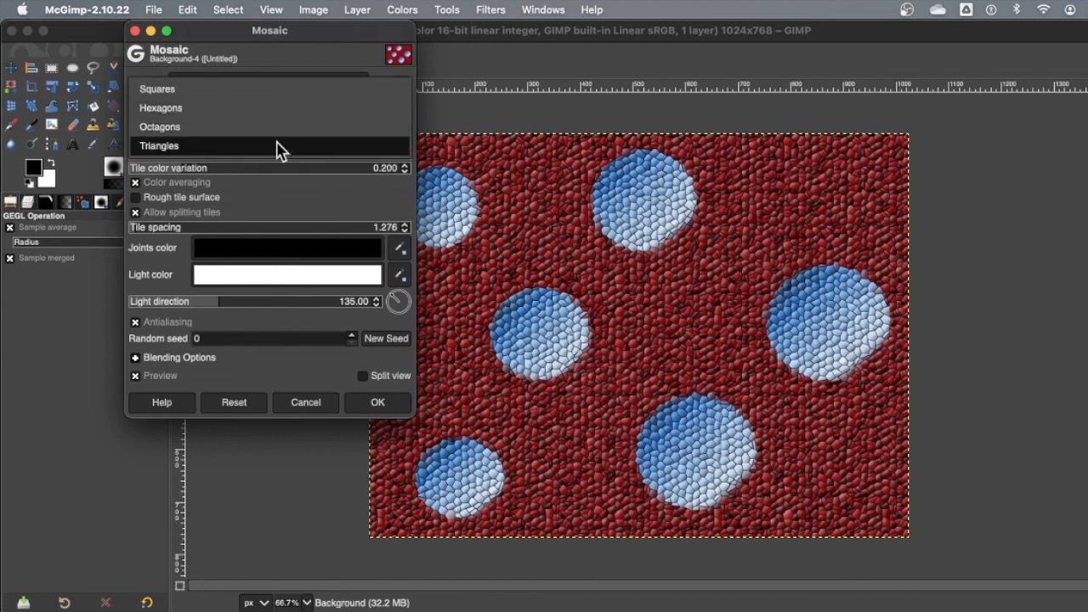
click(249, 146)
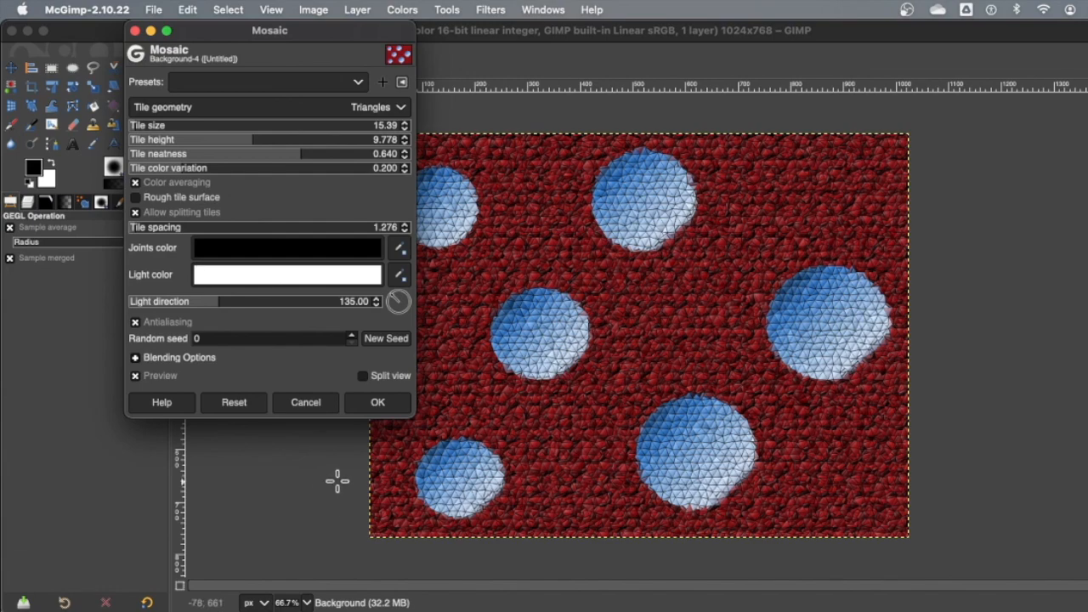
click(377, 402)
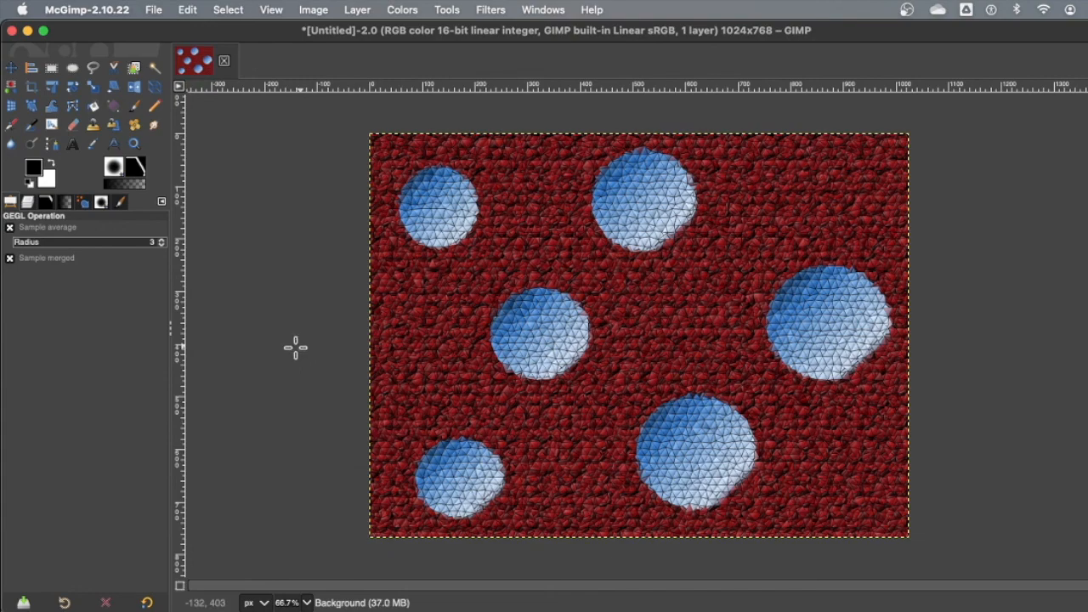